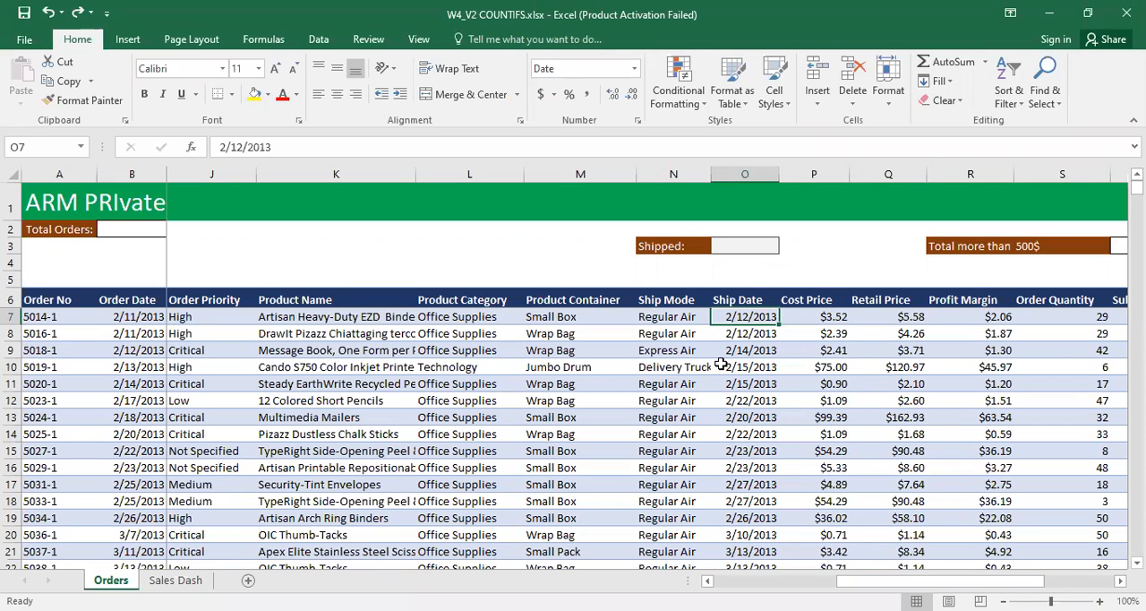
Step: Enter =COUNT(Ship_Date) in cell O3 to count the shipped orders
click(720, 246)
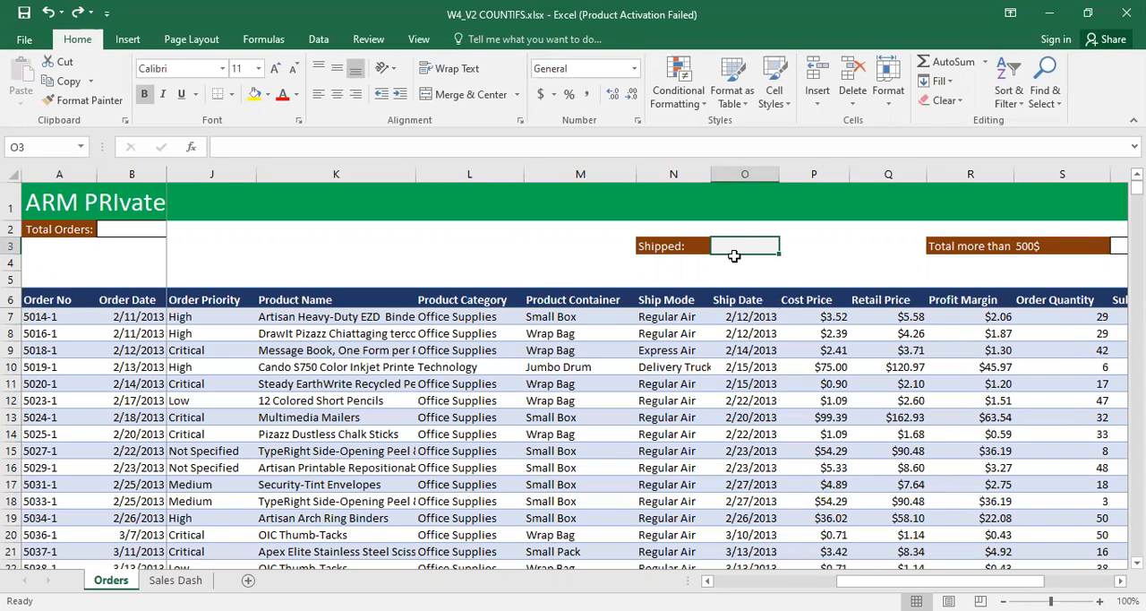
click(752, 306)
drag(752, 314, 759, 502)
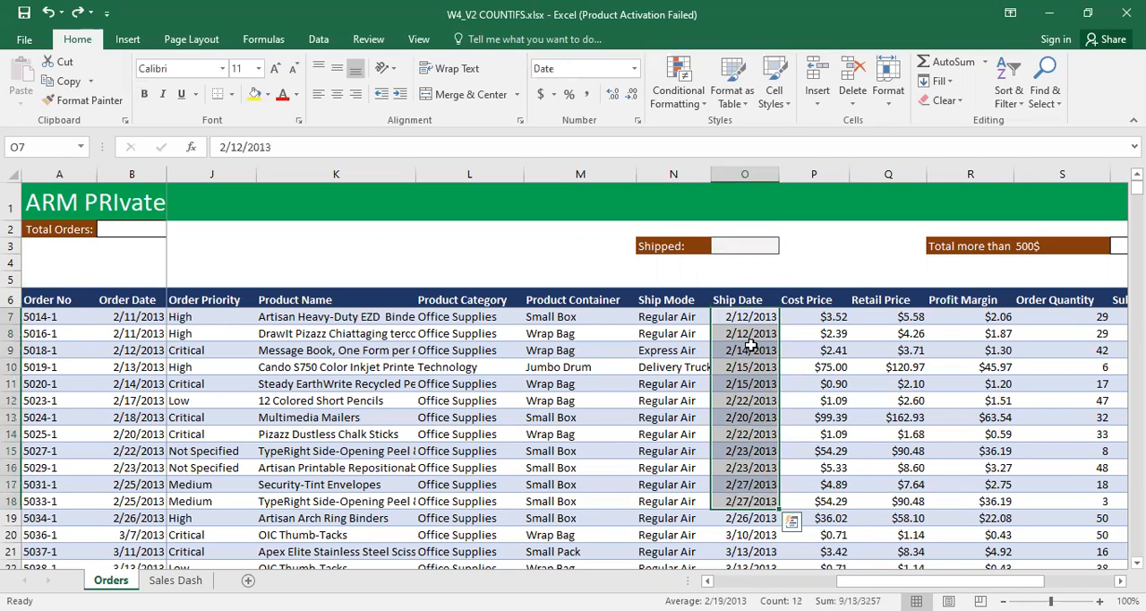
click(725, 243)
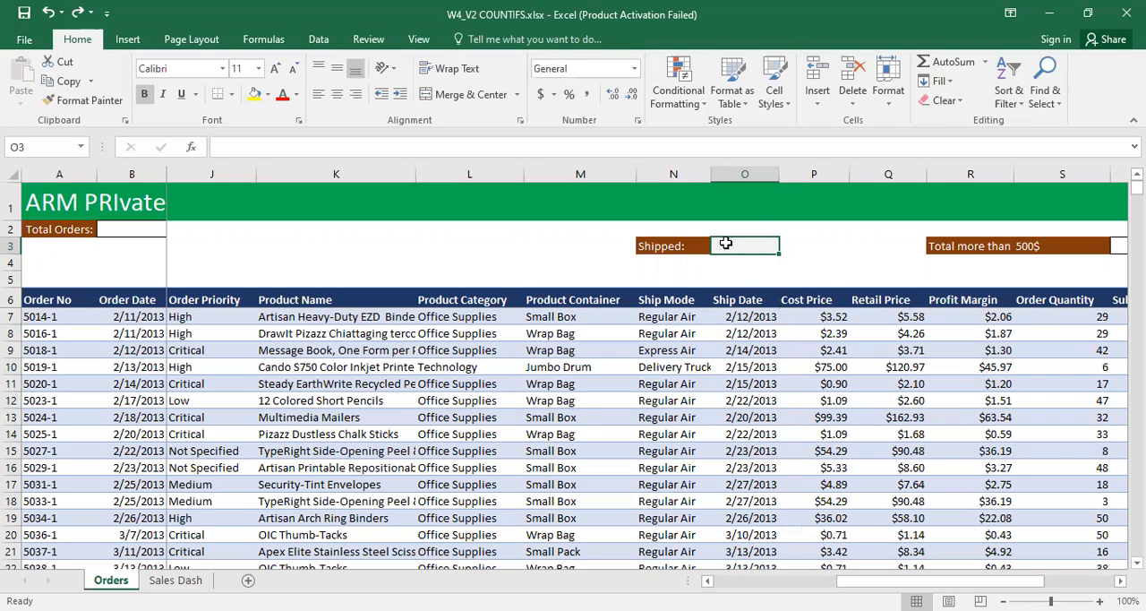
text(=c)
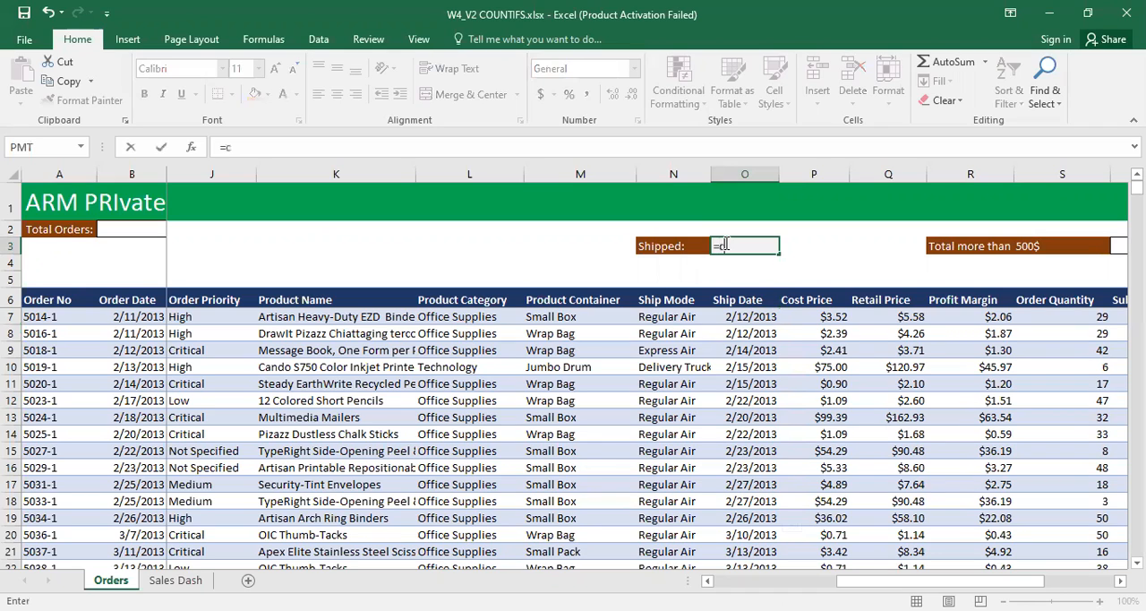
text(ou)
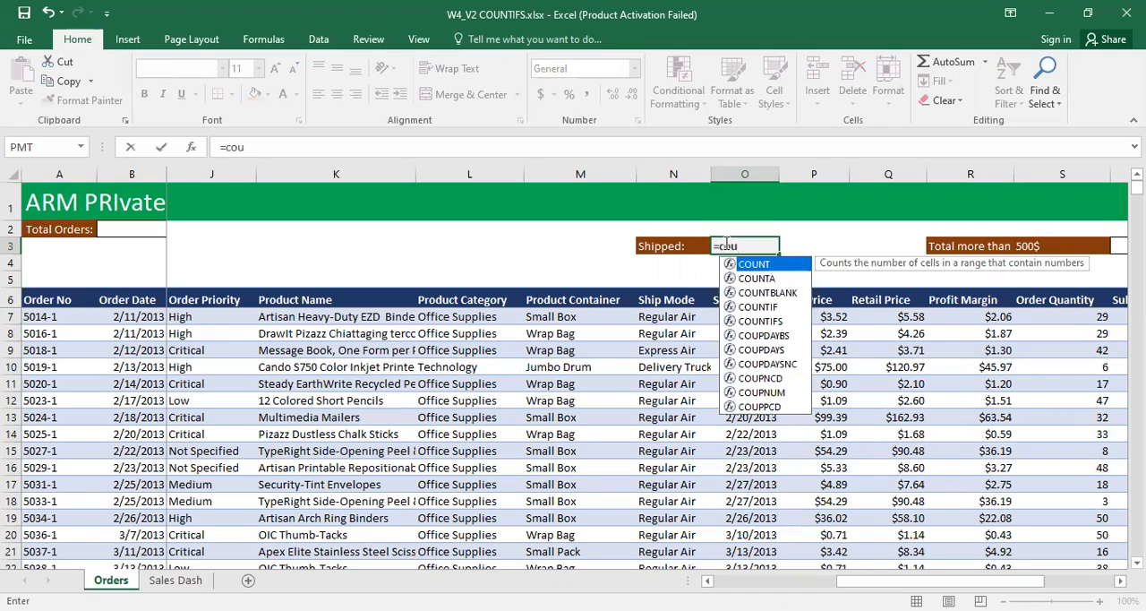
key(Tab)
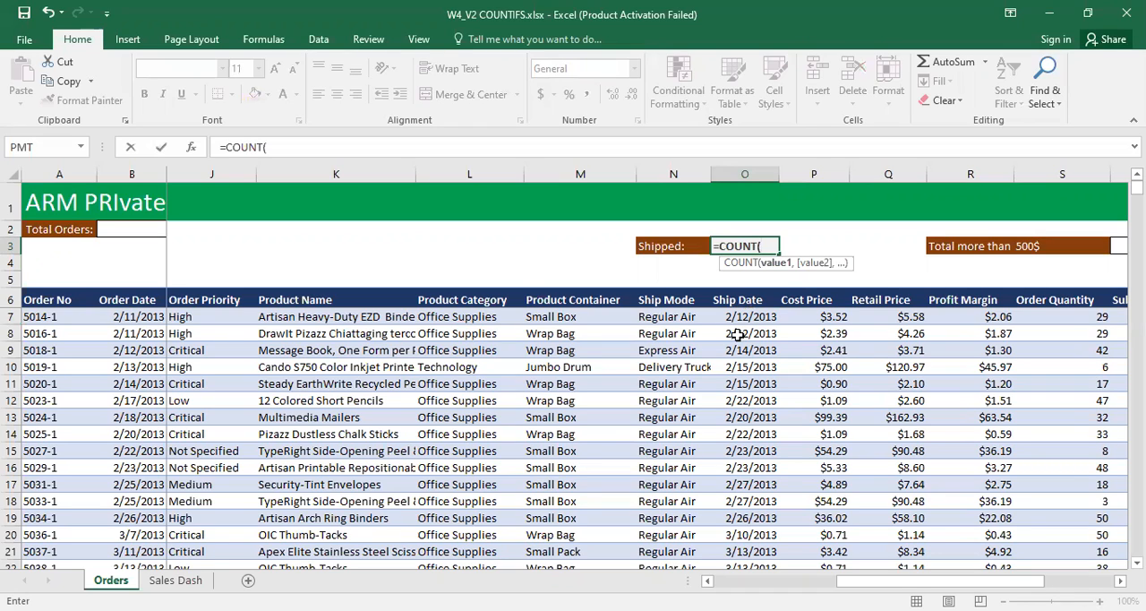
text(shi)
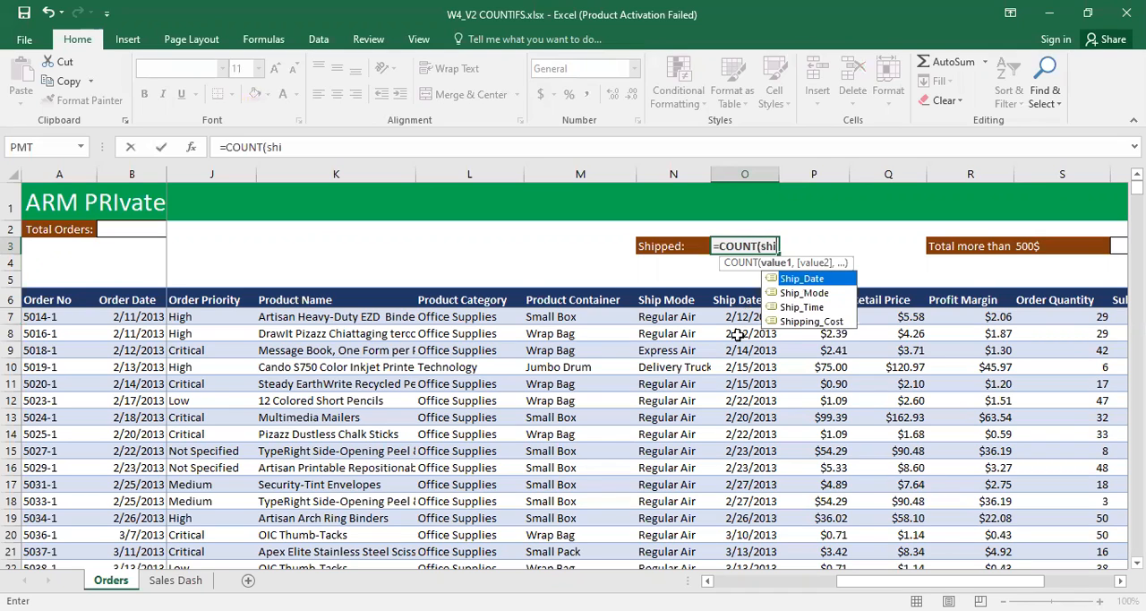
key(Tab)
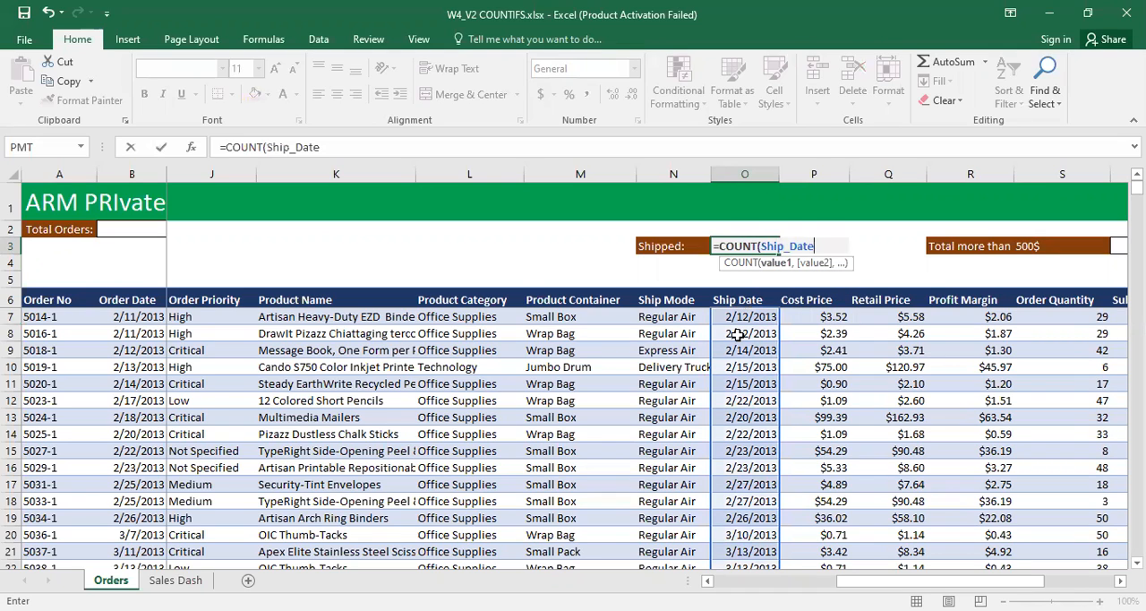
text())
key(Return)
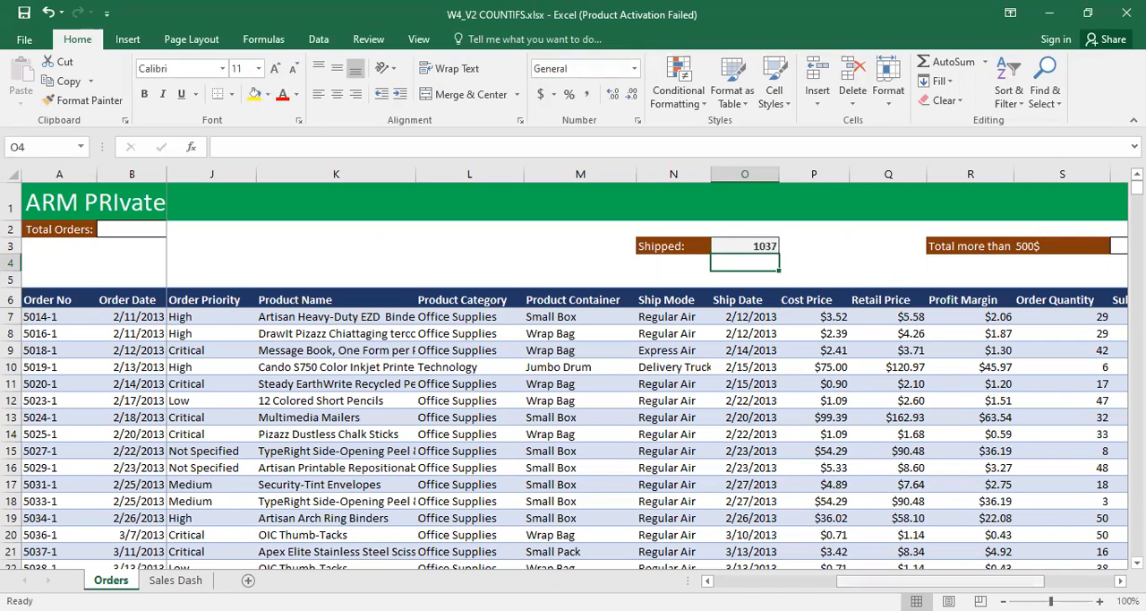
Step: Examine the empty Total Orders cell and the kind of entries in the Order No column
drag(978, 580, 858, 580)
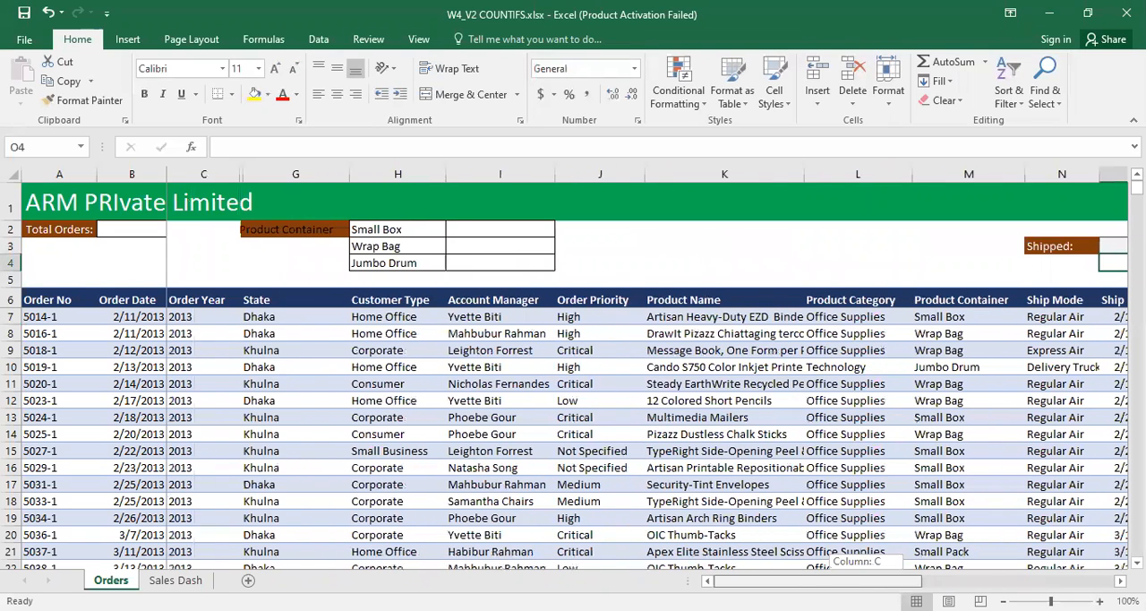
click(58, 230)
click(107, 228)
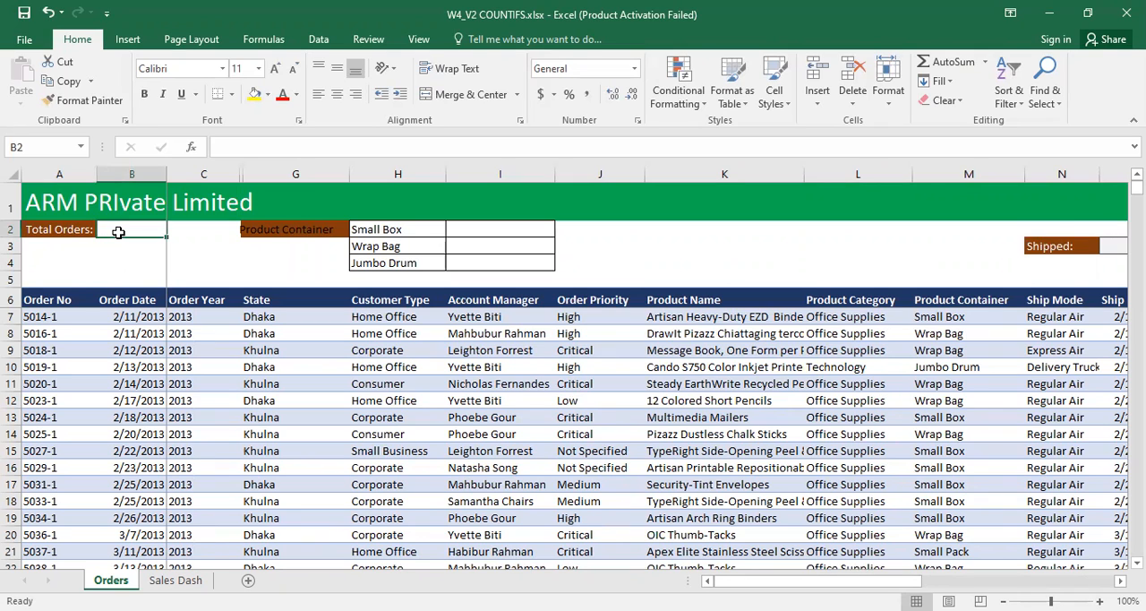
drag(42, 315, 40, 506)
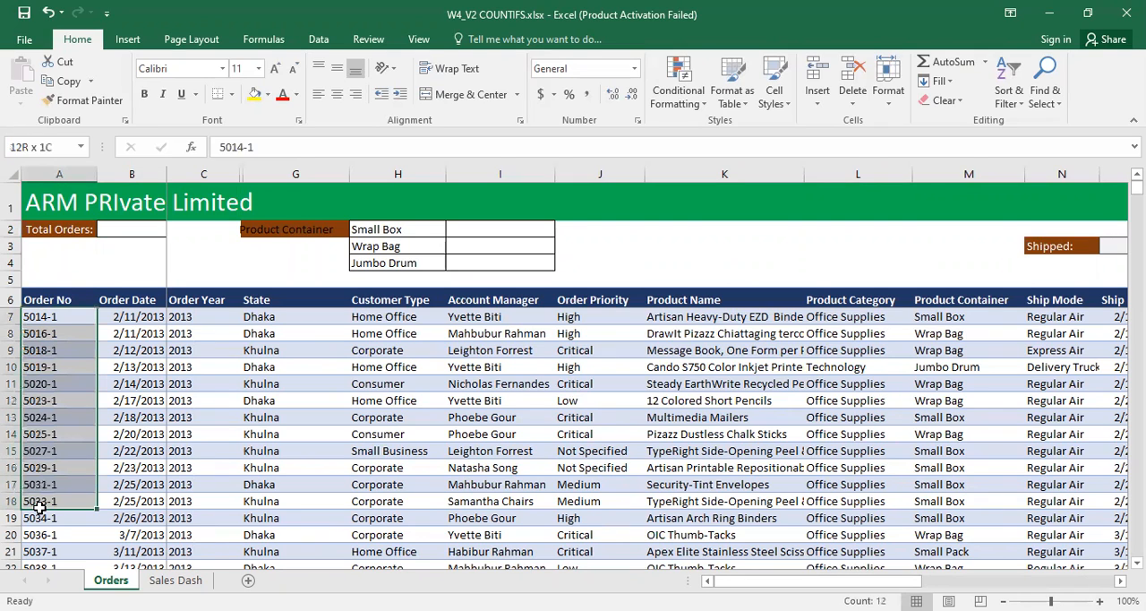
click(105, 229)
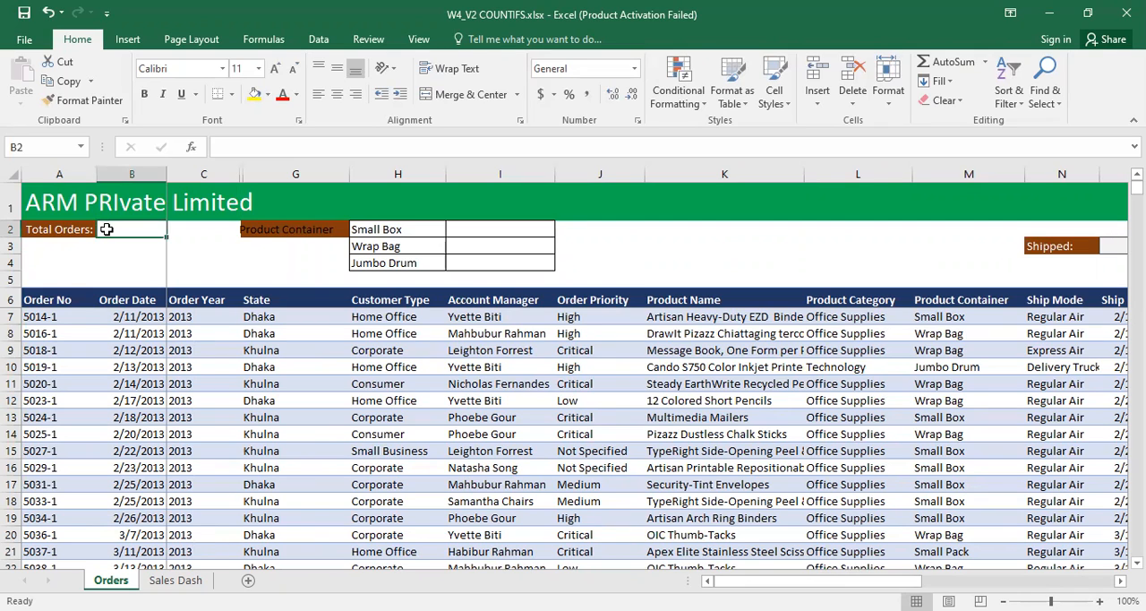
drag(42, 316, 42, 452)
click(49, 316)
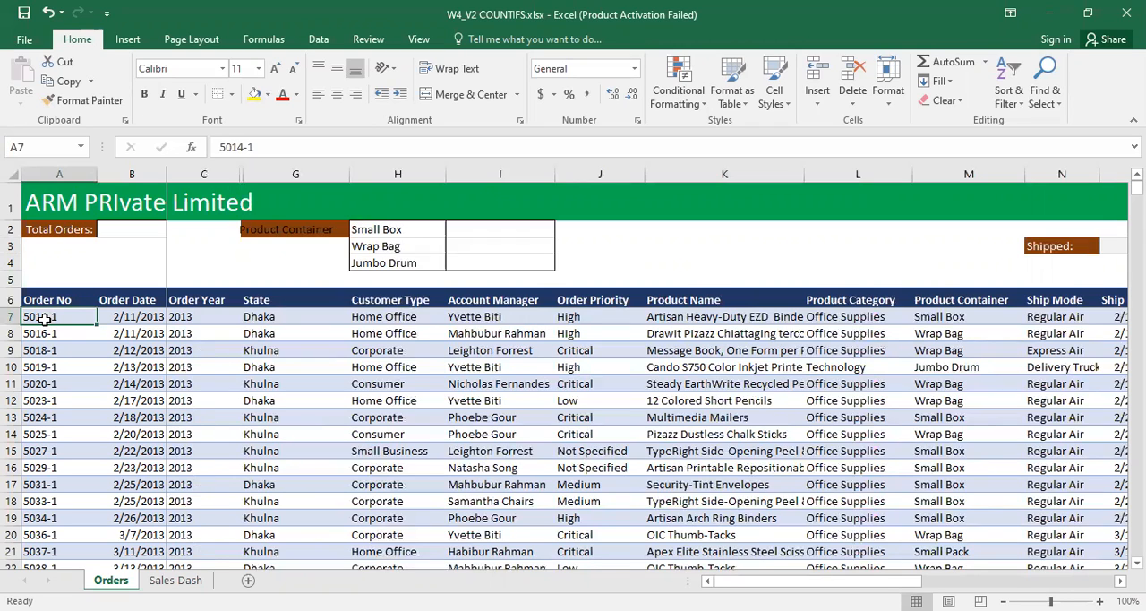
Step: Enter =COUNTA(Order_No) in cell B2 to count the total orders
click(119, 235)
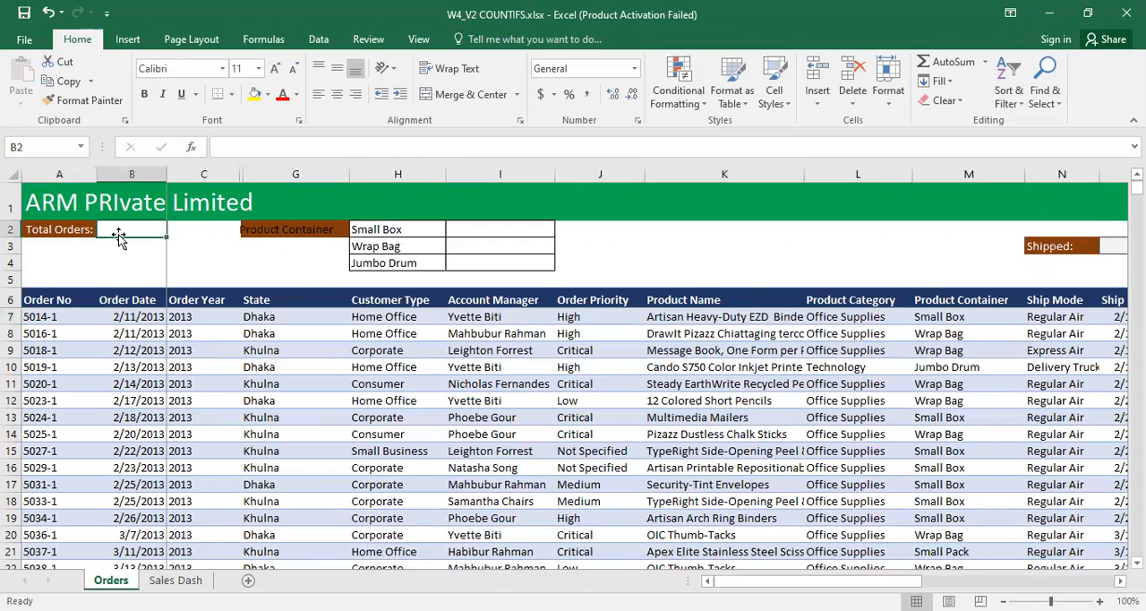
text(=)
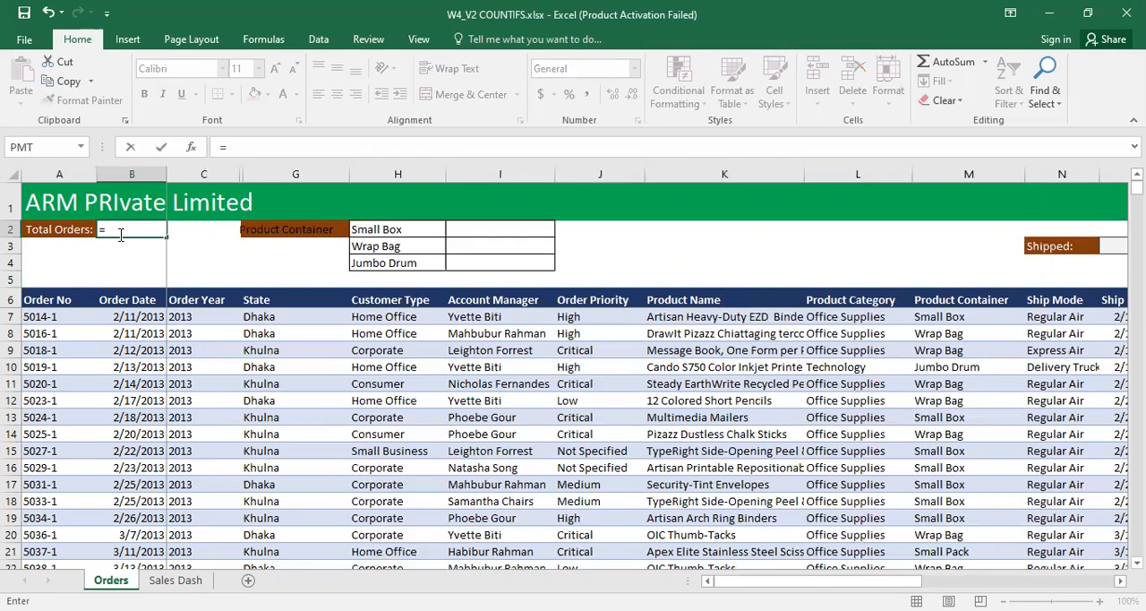
text(co)
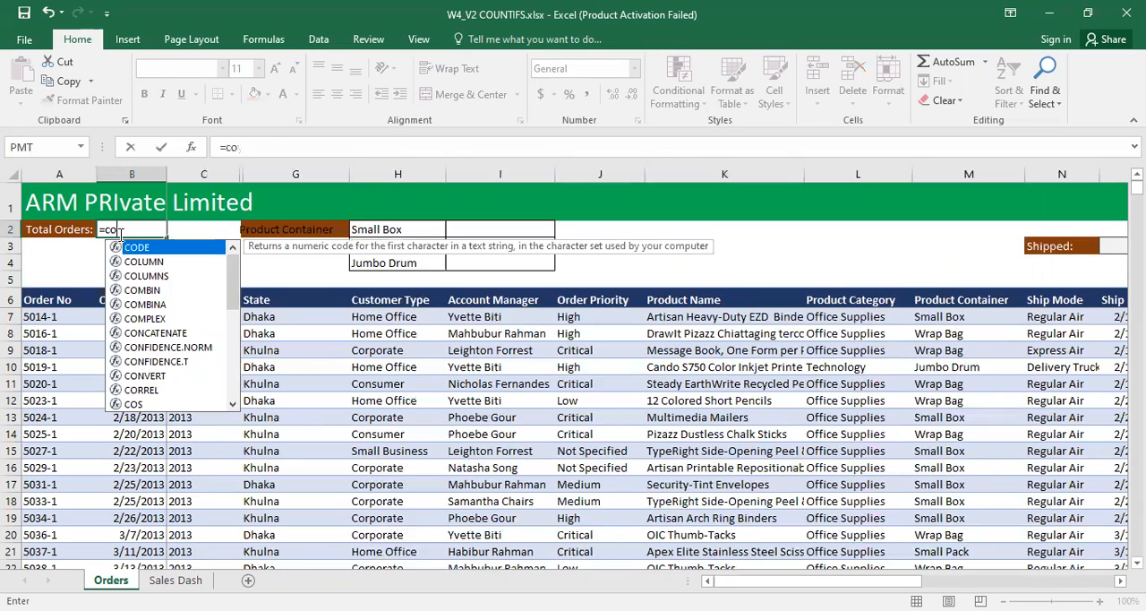
text(unta()
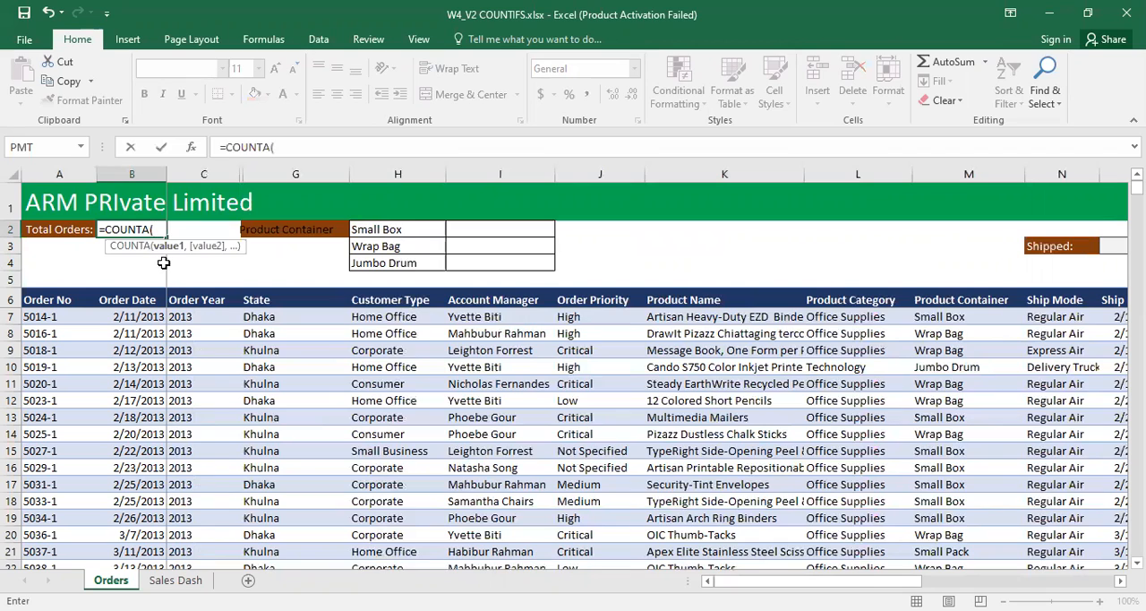
text(ord)
key(Down)
key(Down)
key(Tab)
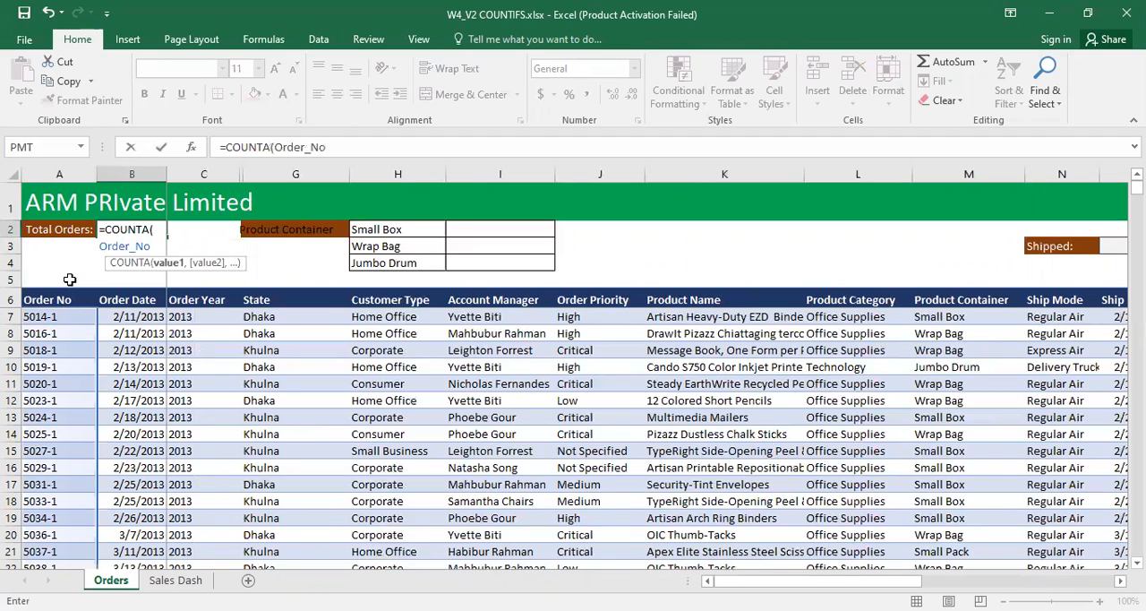
key(Return)
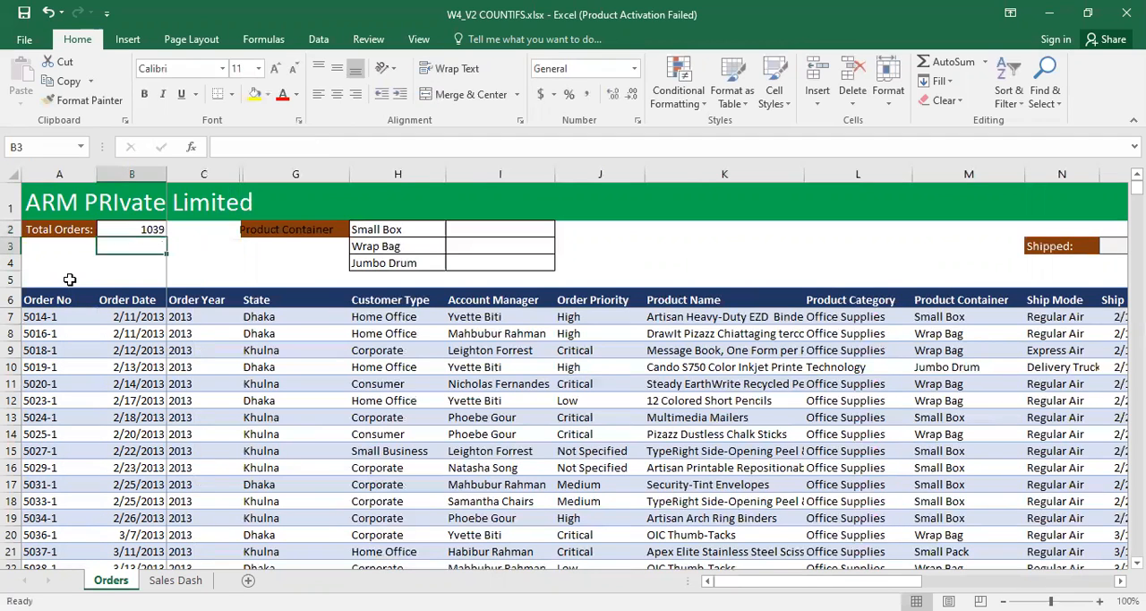
click(139, 230)
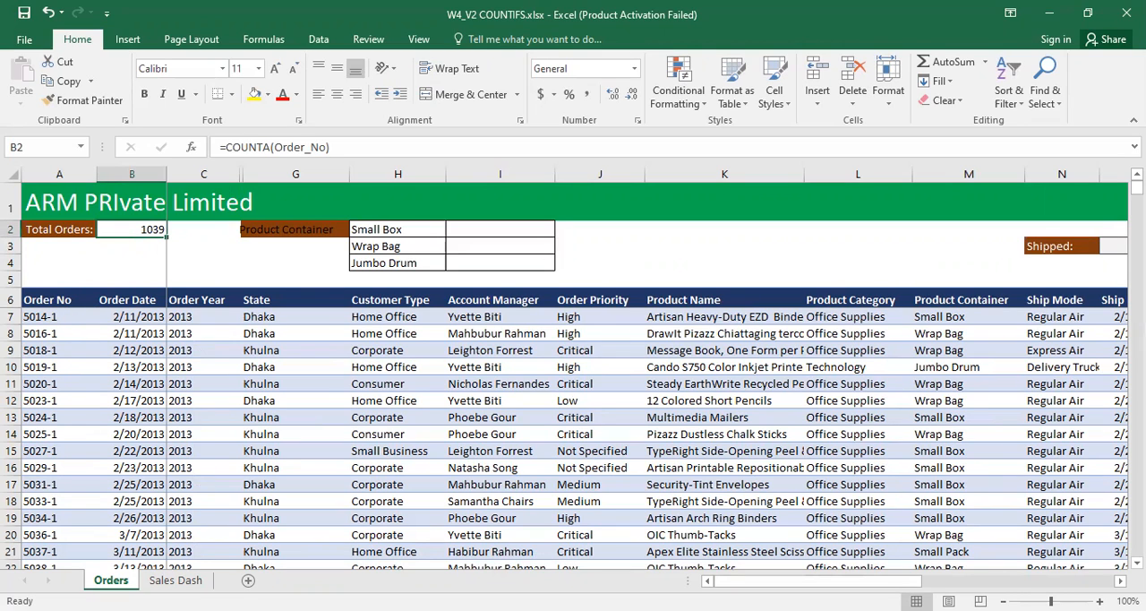
Step: Examine the amounts in the Total column Y against the Total more than 500$ label
mouse_move(820, 581)
mouse_down()
mouse_move(890, 581)
mouse_move(820, 581)
mouse_up()
drag(852, 582, 901, 583)
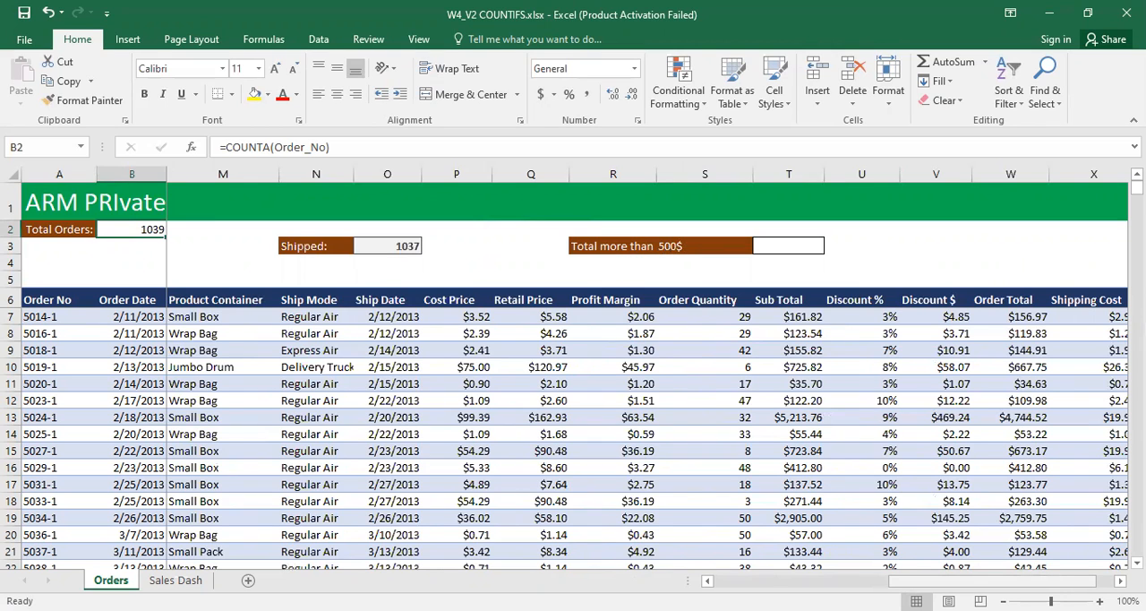
scroll(994, 581, right, 1)
click(1041, 300)
drag(1052, 318, 1096, 466)
click(1067, 332)
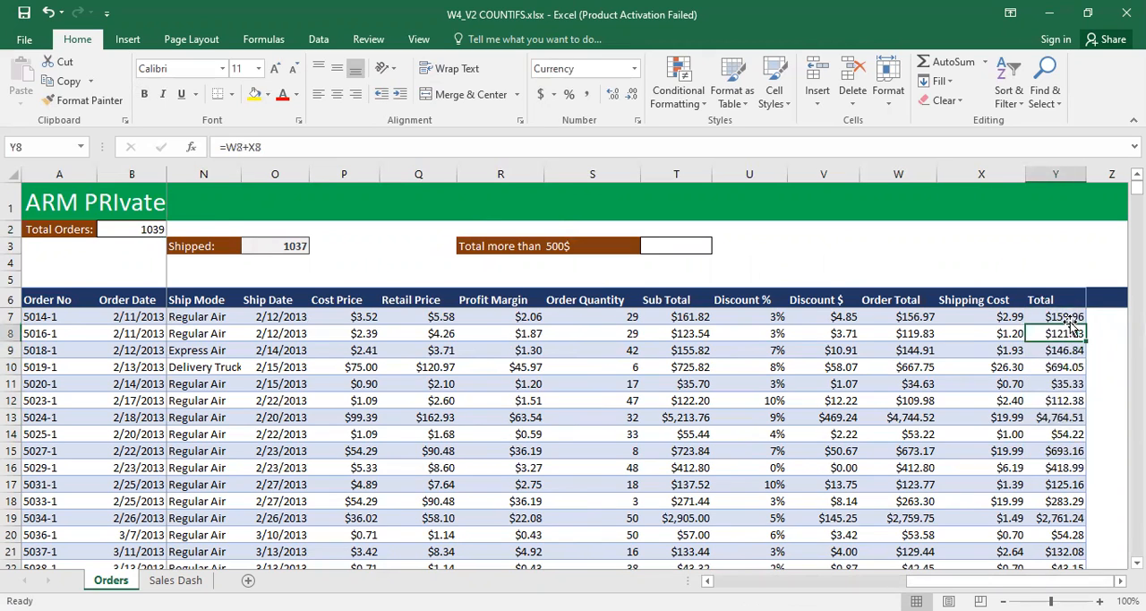
click(1069, 350)
click(1069, 367)
click(1066, 400)
click(1065, 418)
click(1059, 451)
click(1054, 470)
drag(1059, 318, 1079, 503)
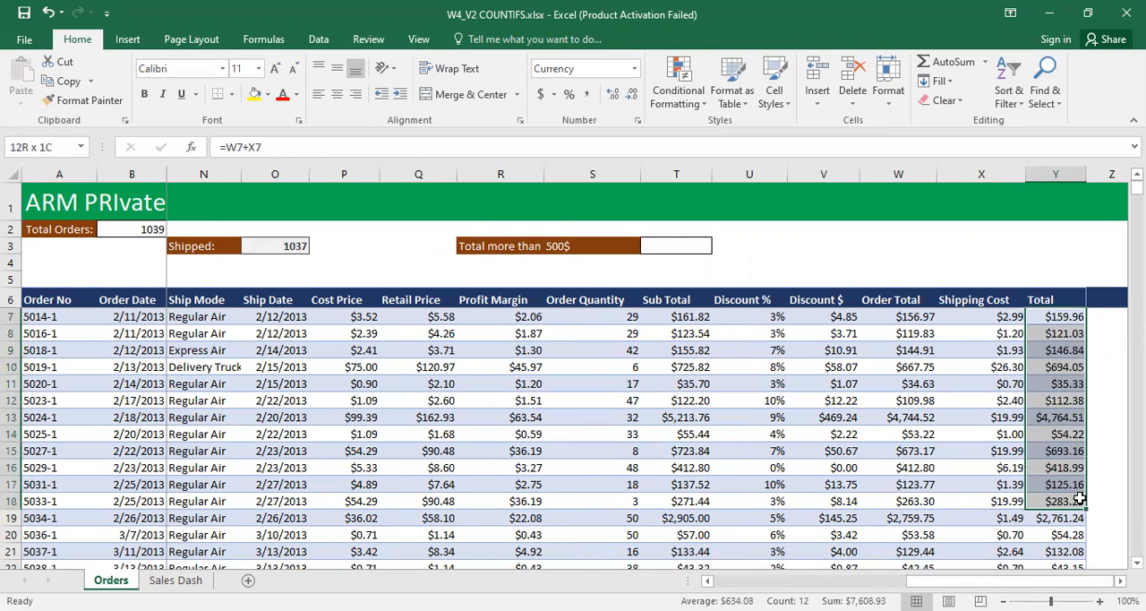
click(674, 245)
drag(1043, 319, 1110, 486)
Step: Enter =COUNTIF(Total,">500") in cell T3 to count the orders with a total above $500
click(673, 248)
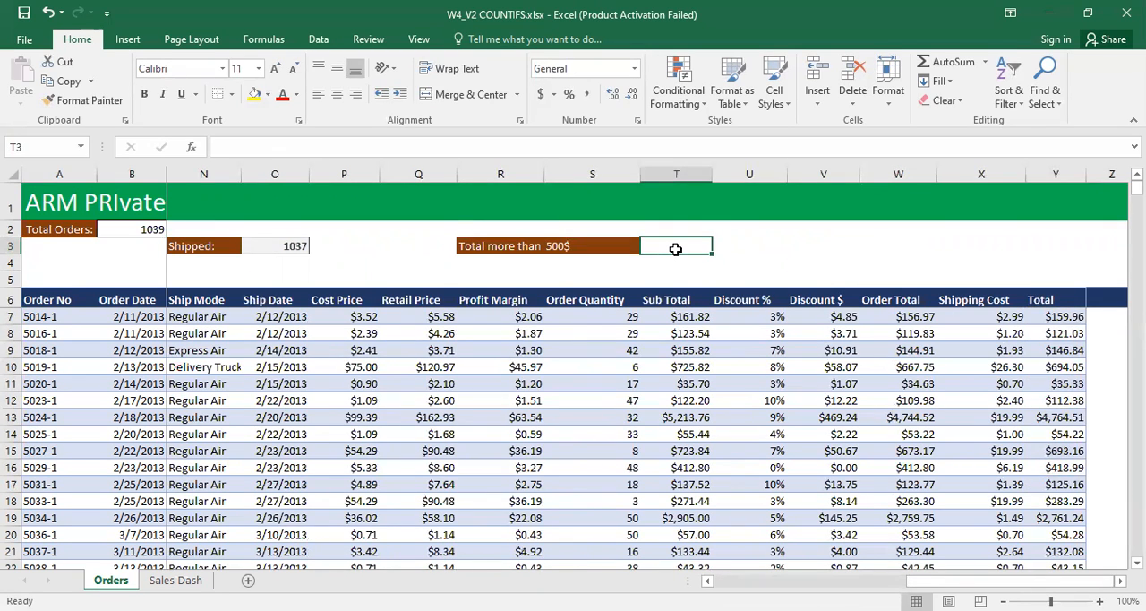
text(=)
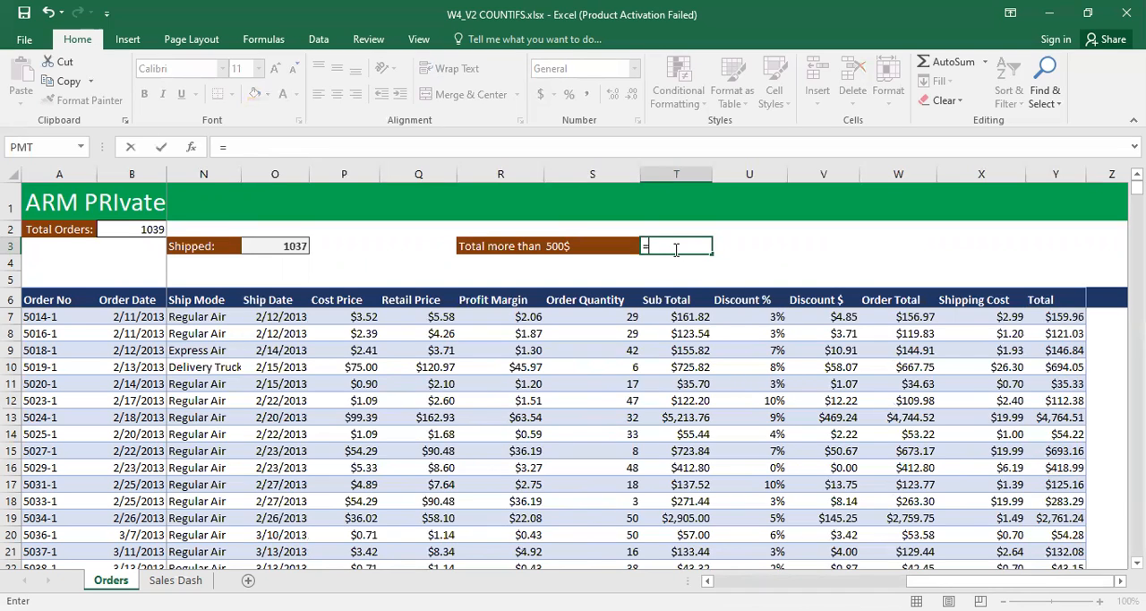
text(cou)
key(Tab)
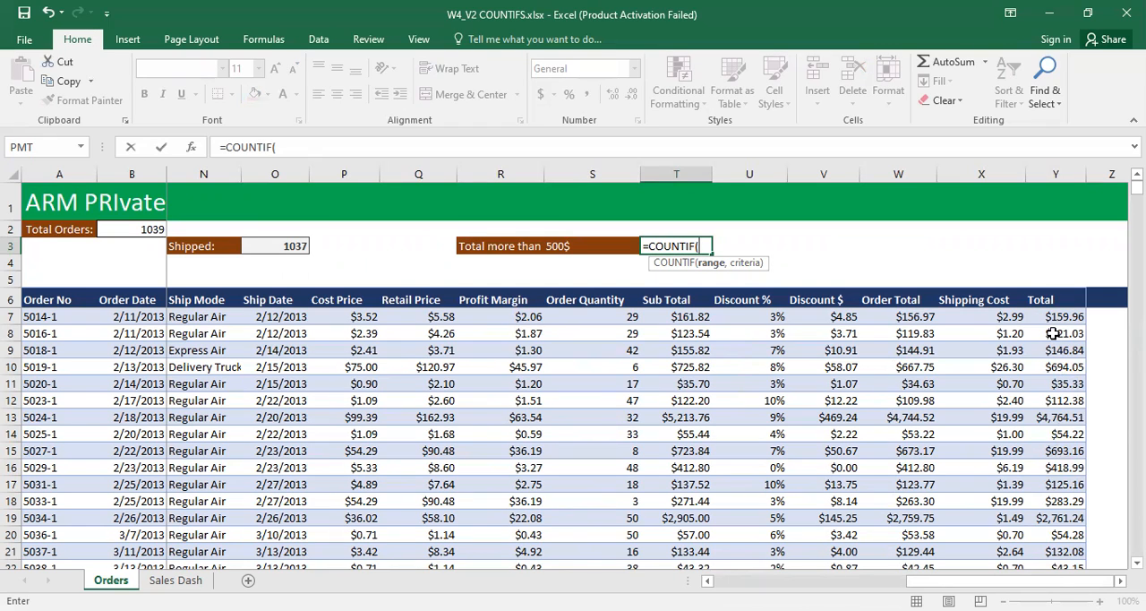
text(to)
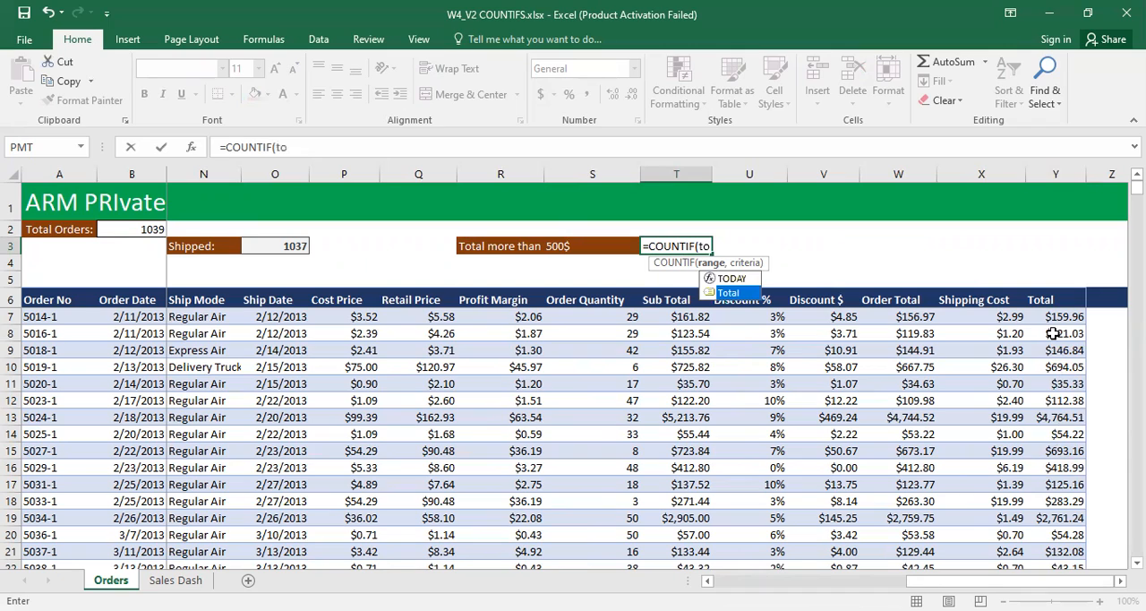
key(Tab)
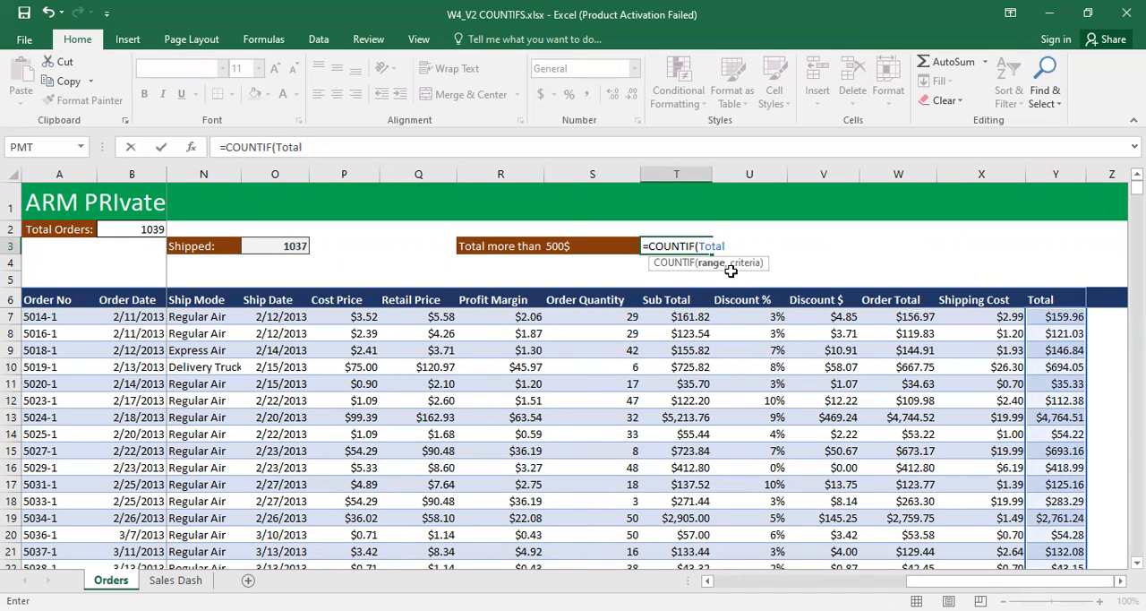
text(,)
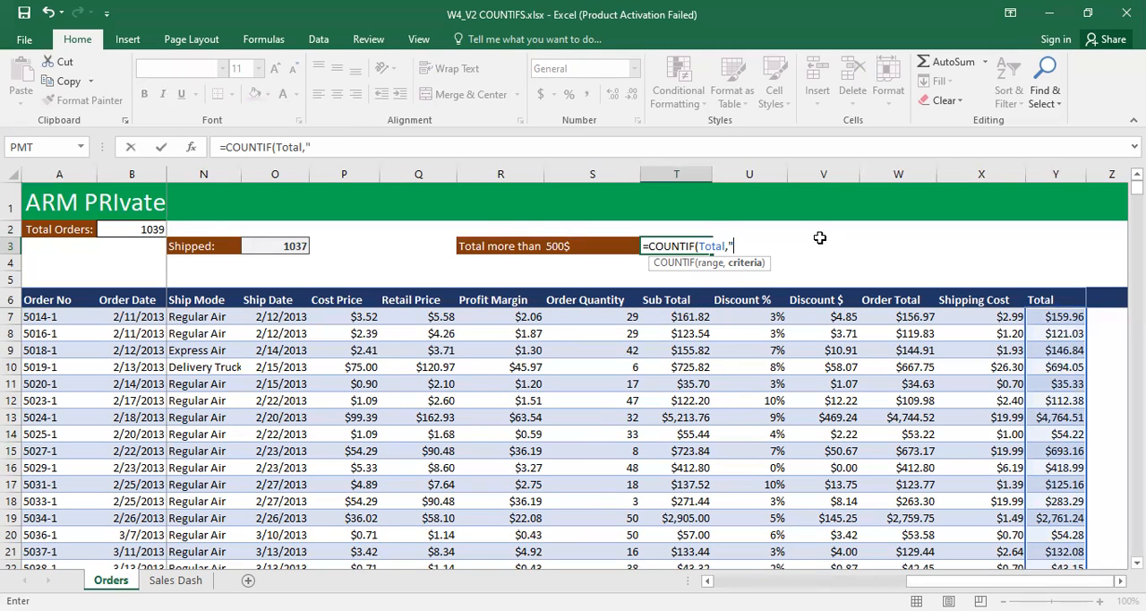
text(>500"))
key(Return)
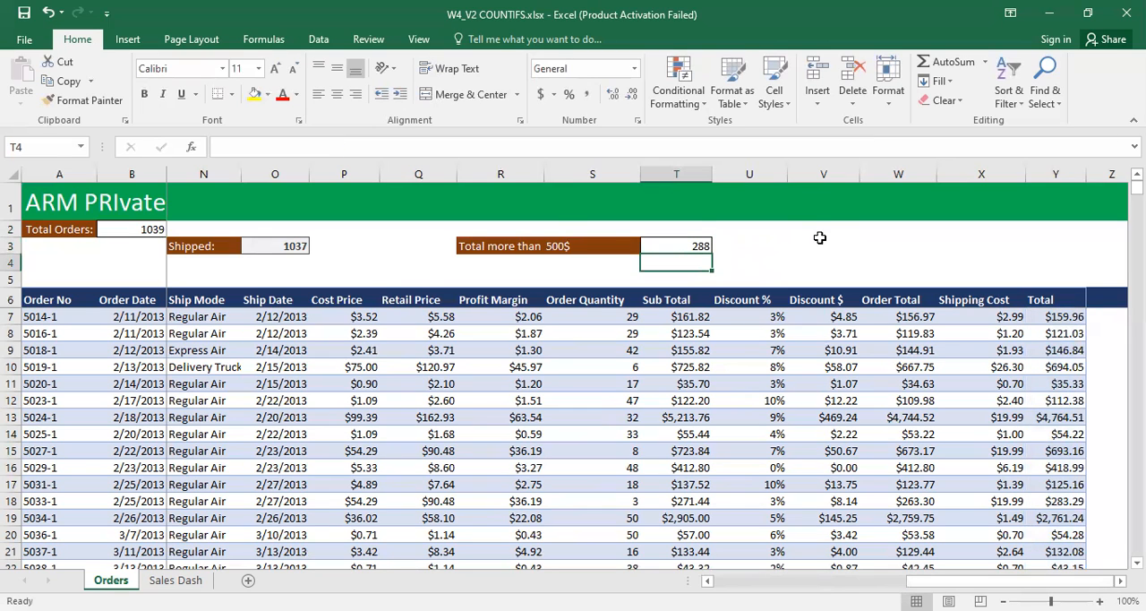
drag(1066, 316, 1063, 450)
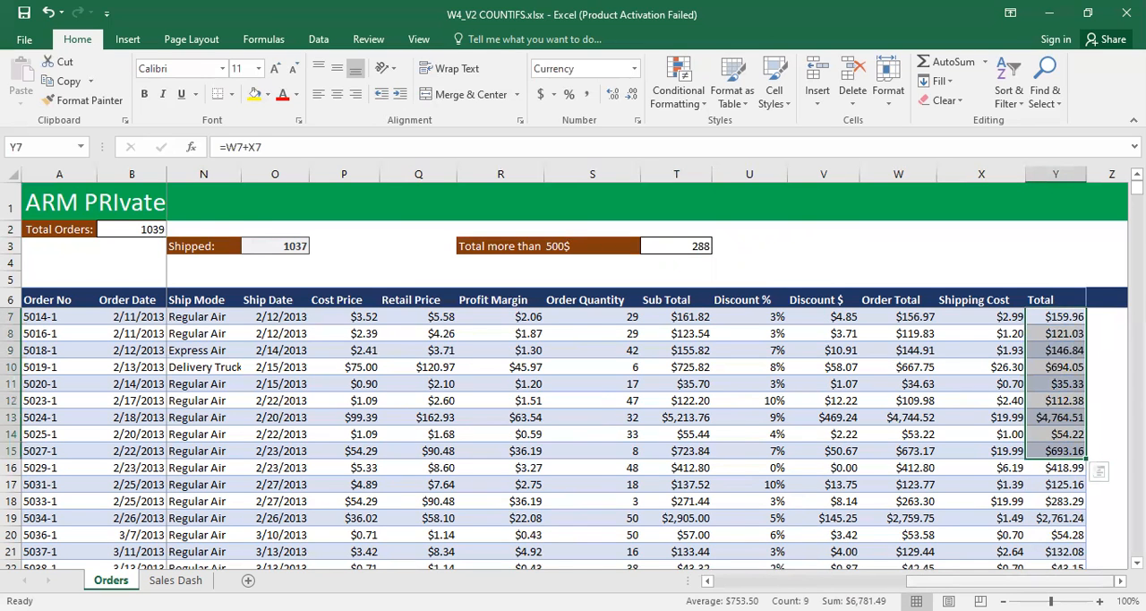
scroll(534, 431, left, 6)
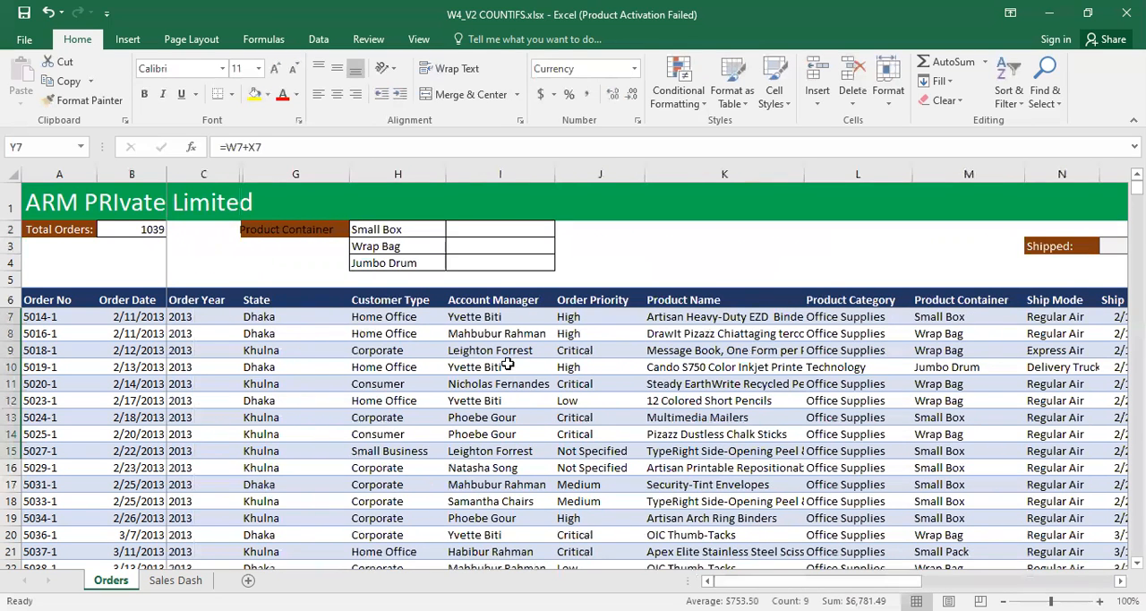
click(507, 227)
text(=)
key(BackSpace)
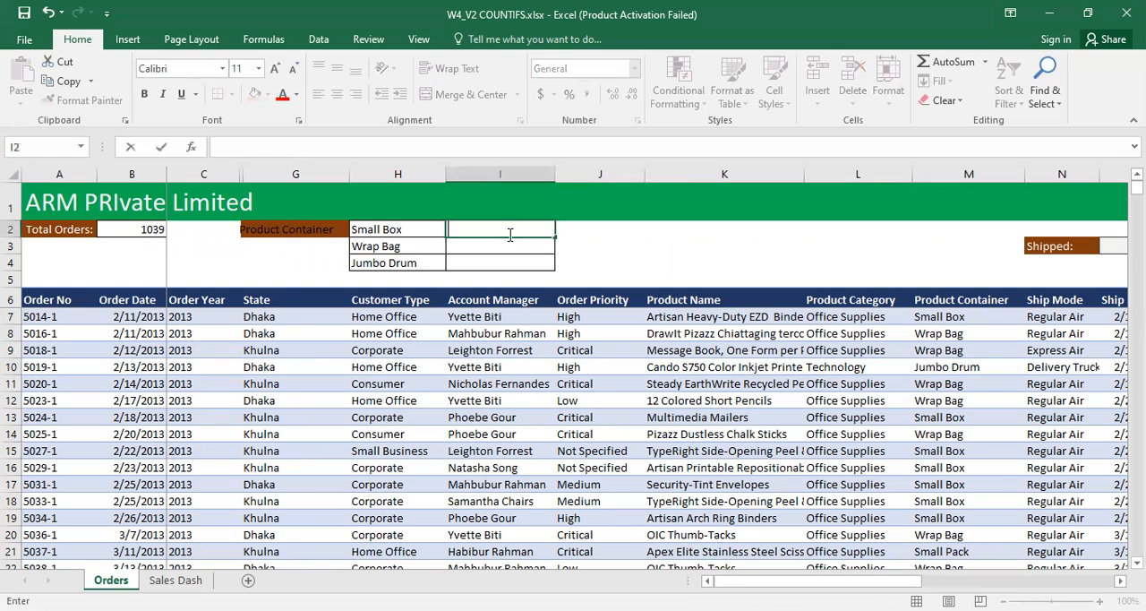
click(267, 232)
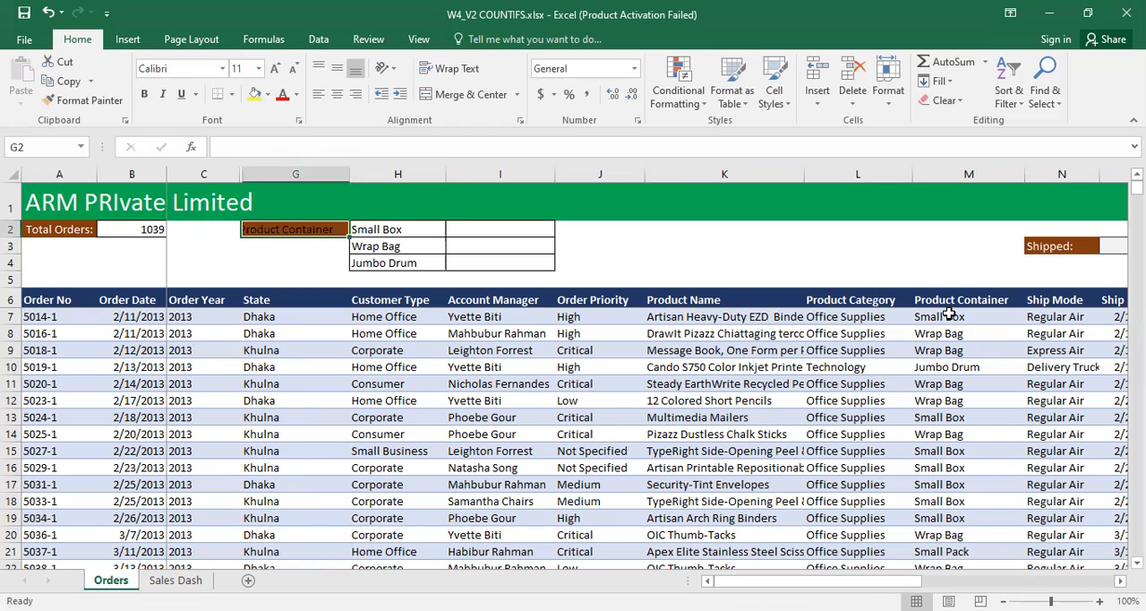
Step: Enter =COUNTIF(Product_Container,H2) in cell I2 and fill it down to I4 to count Small Box, Wrap Bag and Jumbo Drum orders
click(381, 229)
click(402, 260)
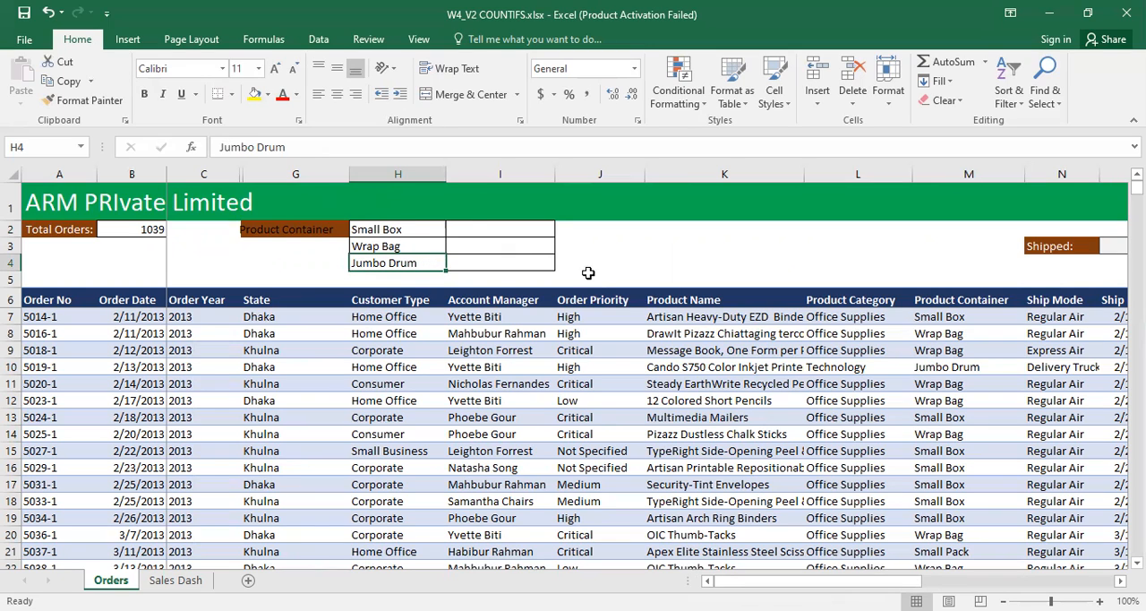
click(466, 227)
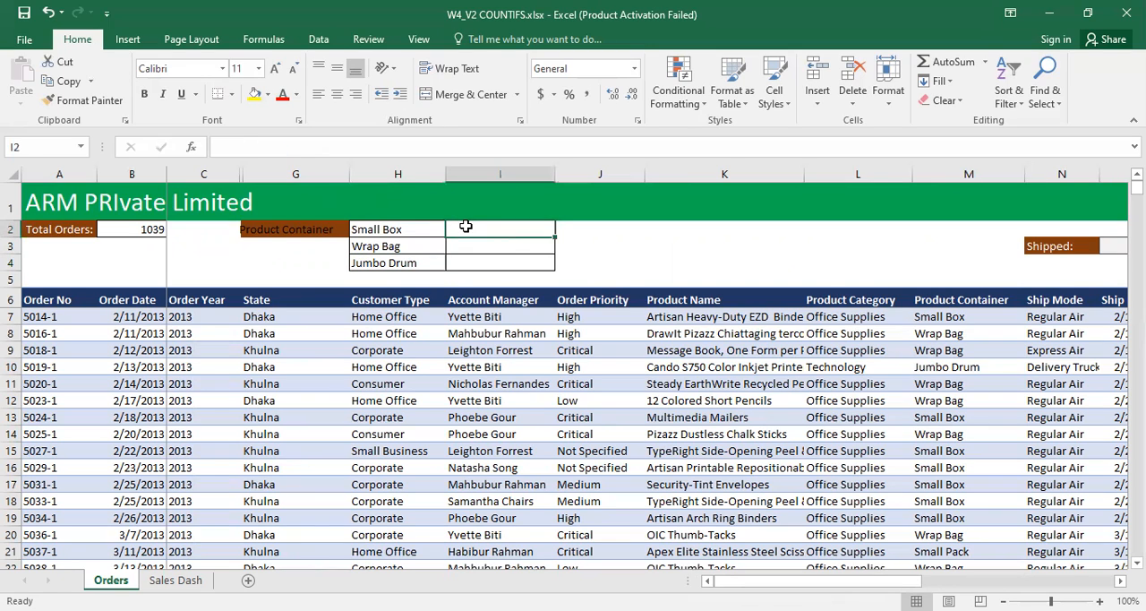
text(=)
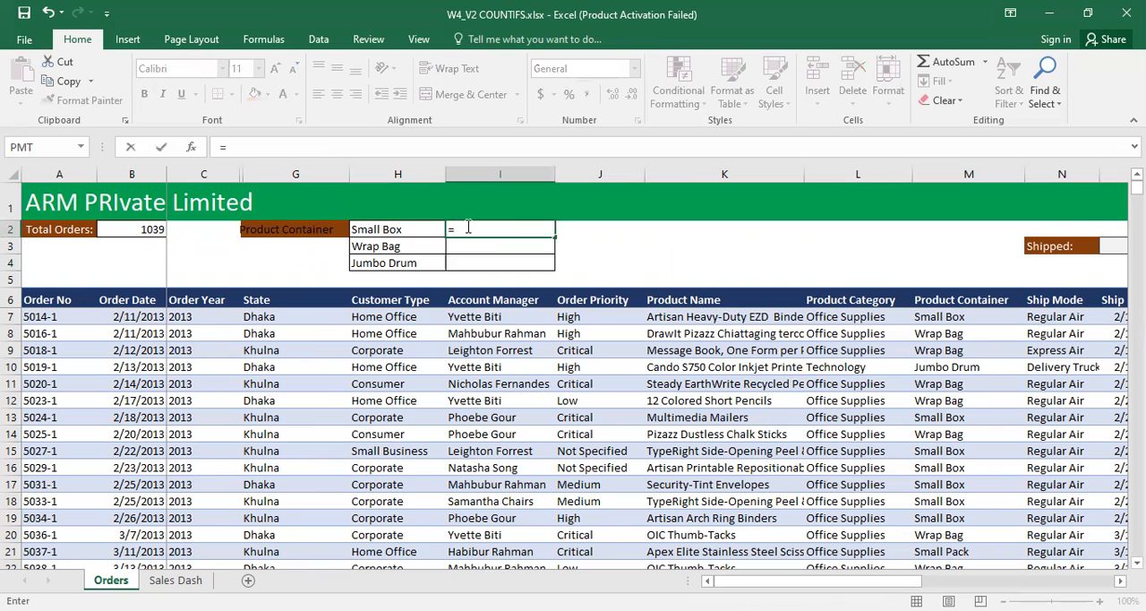
text(cOUNTIF()
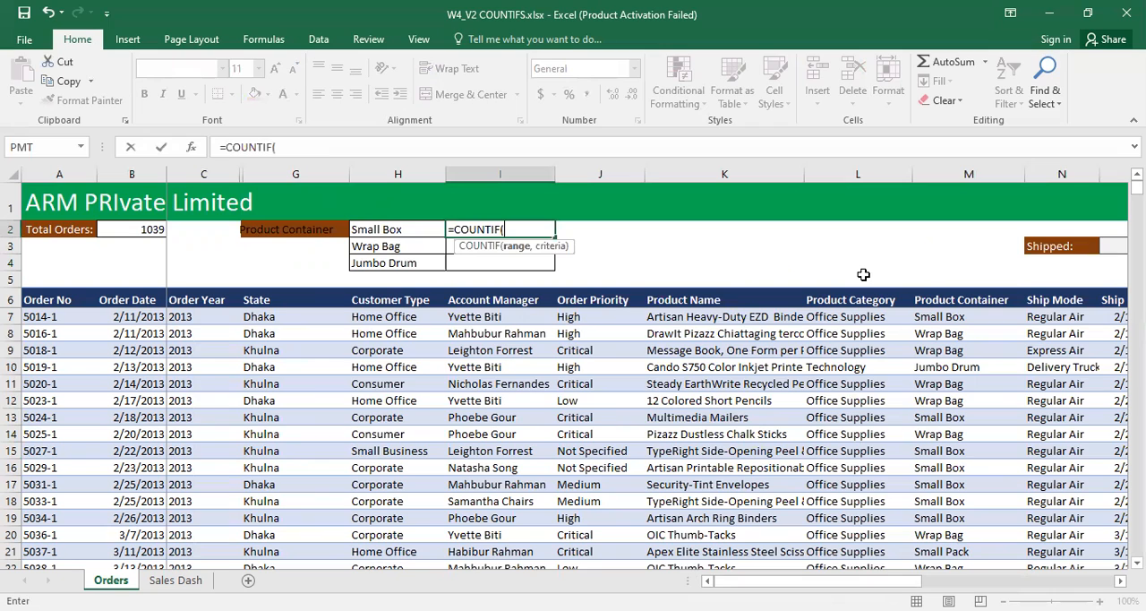
text(Product_Container)
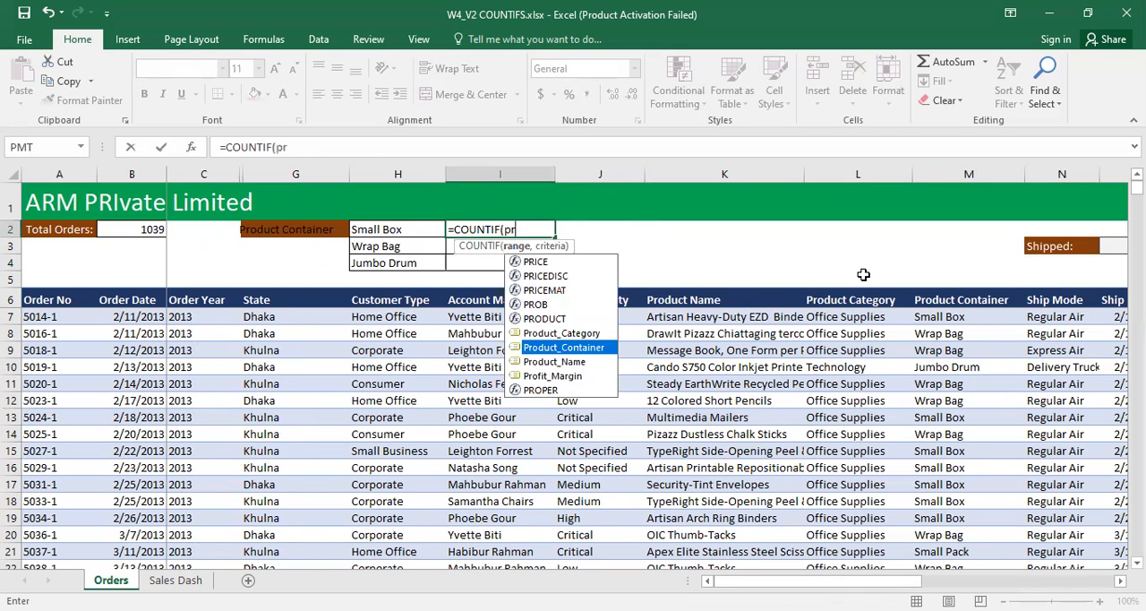
text(,)
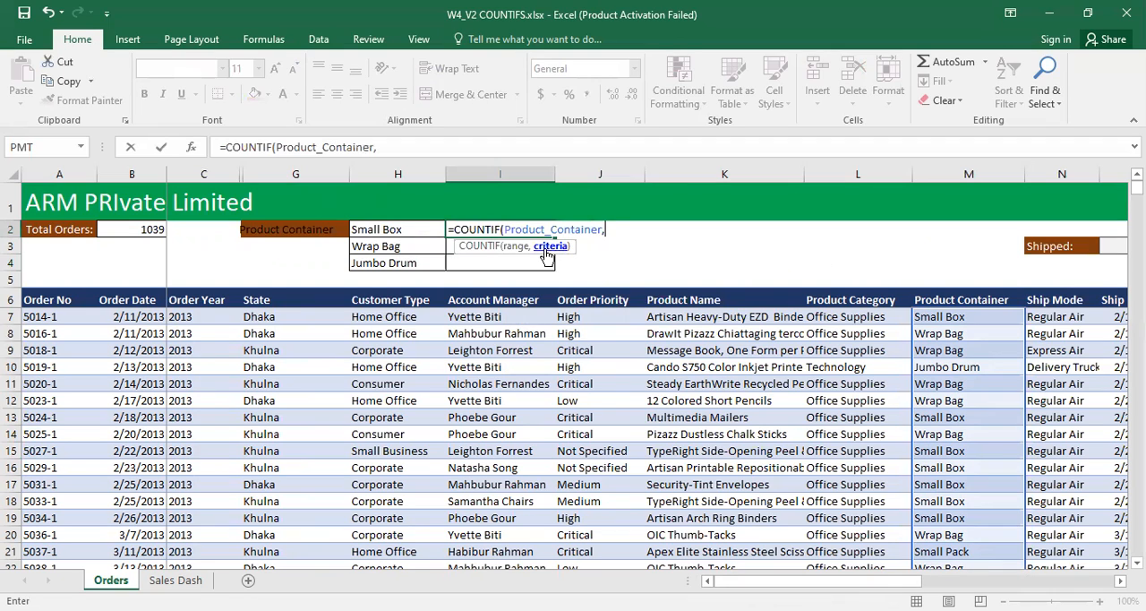
click(394, 231)
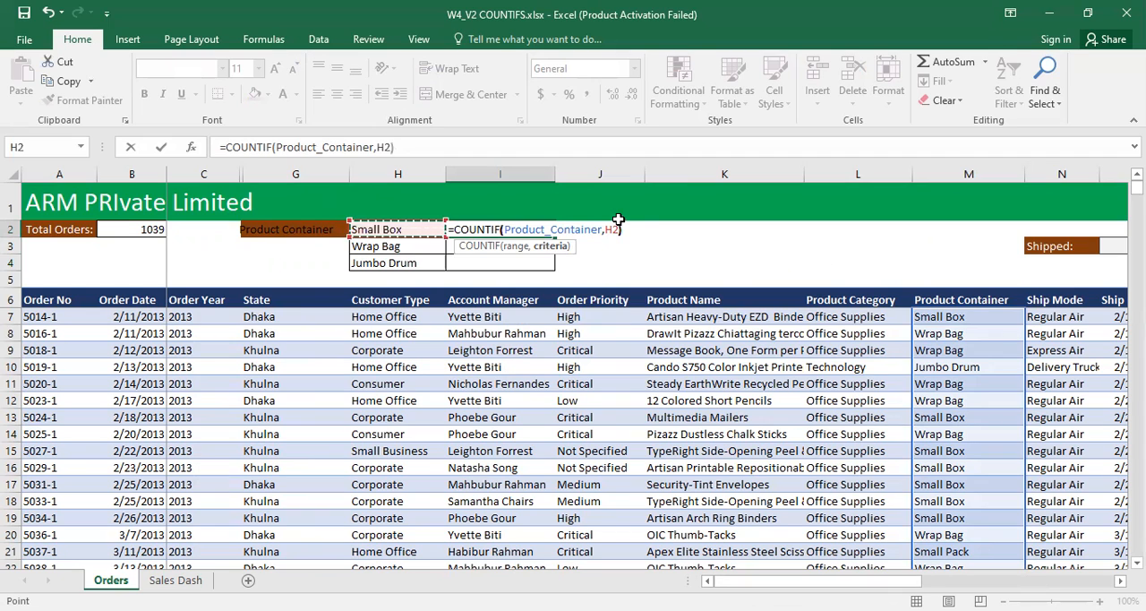
key(Return)
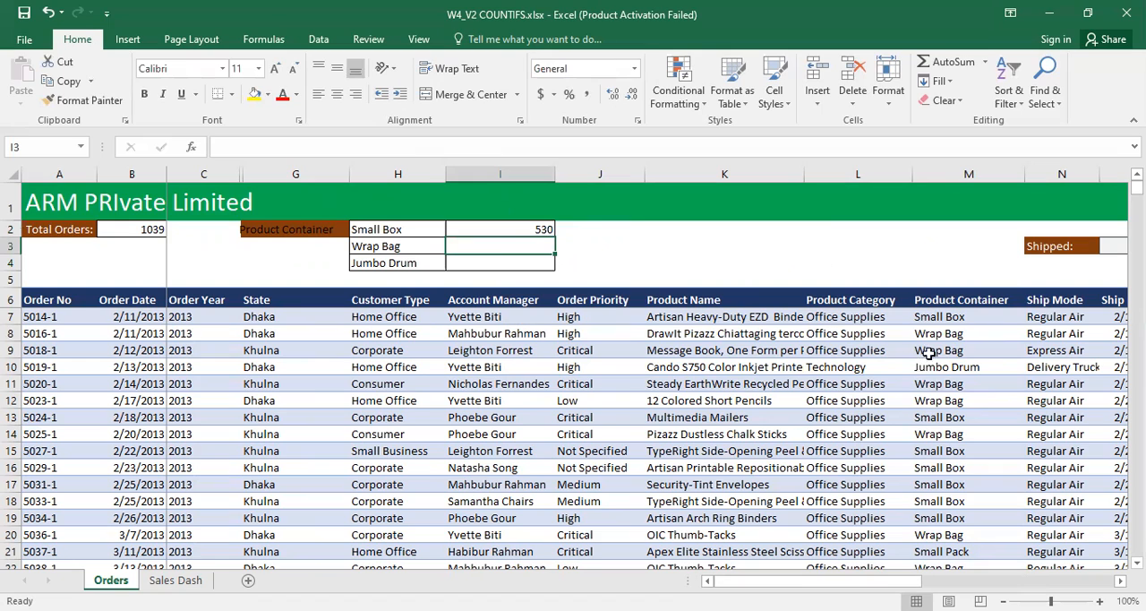
click(549, 230)
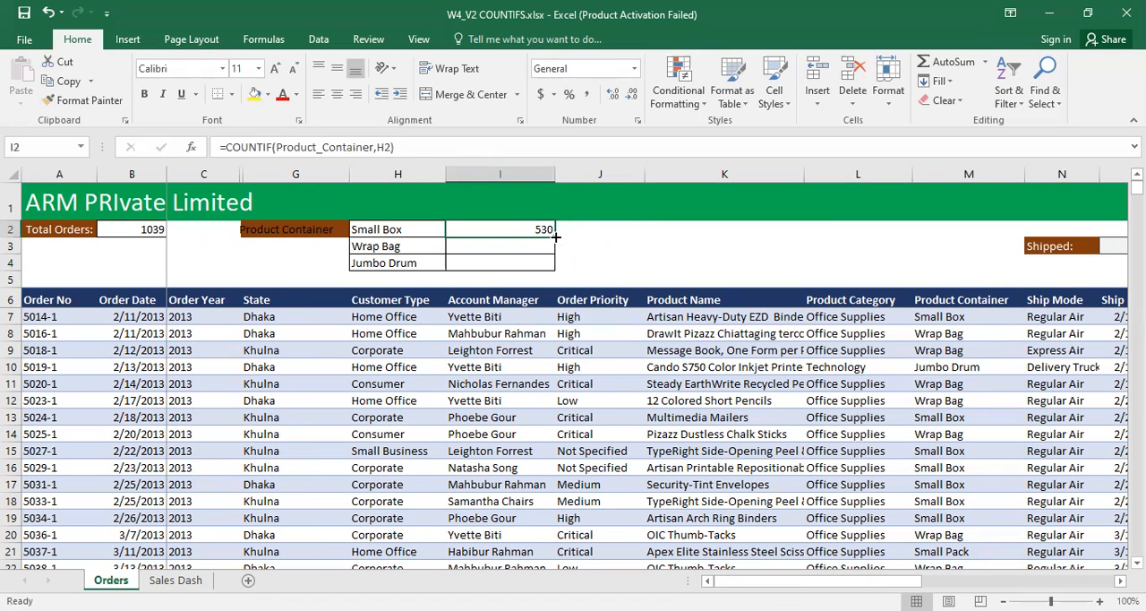
drag(553, 235, 553, 267)
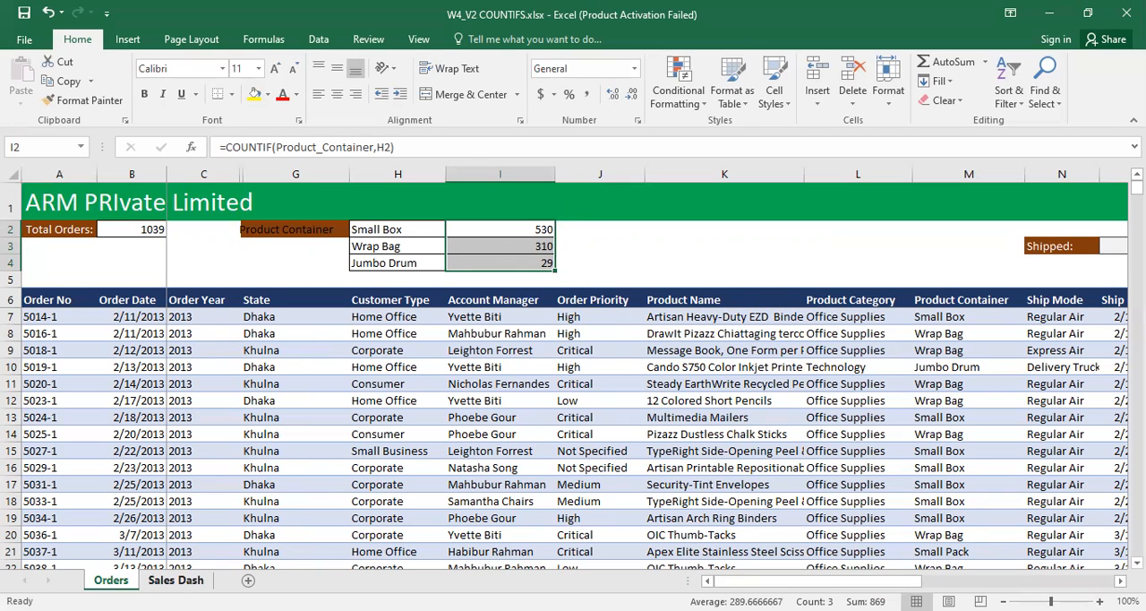
Step: Clear the leftover COUNTIFS formula from the Home Office cell B11 on the Sales Dash sheet
click(175, 579)
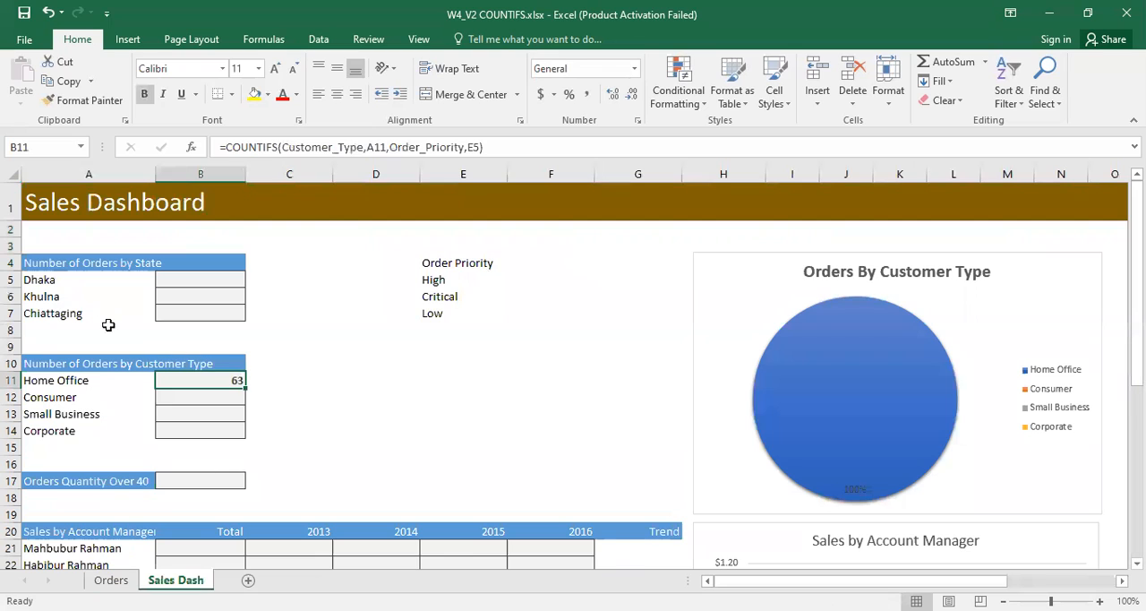
double_click(240, 381)
drag(424, 382, 148, 382)
key(Delete)
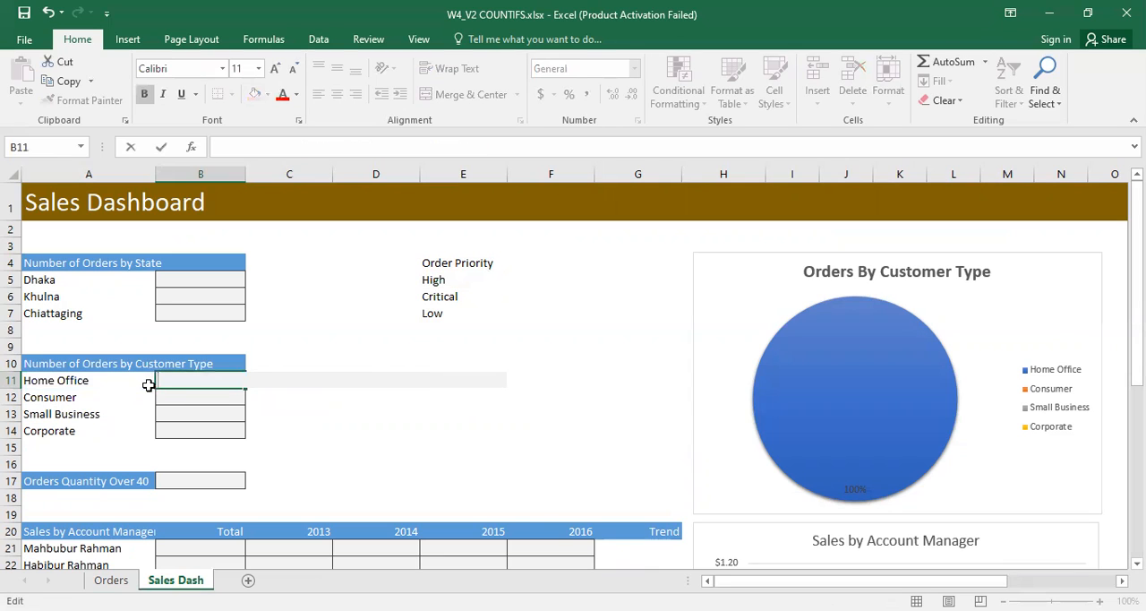
click(307, 427)
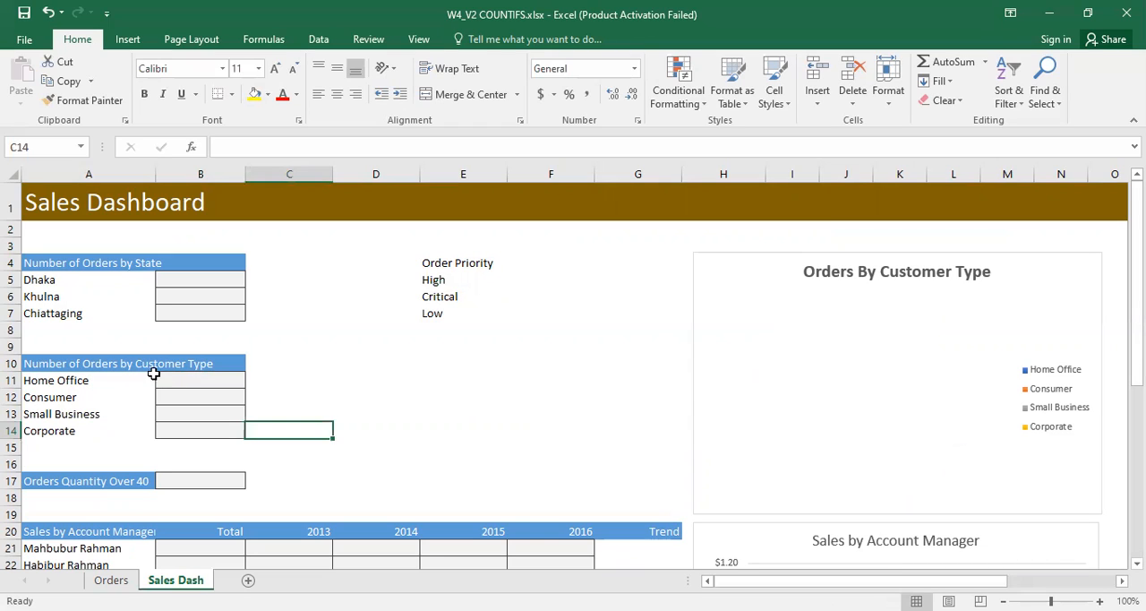
Step: Compare the customer type labels on the Sales Dash sheet with the Customer Type column on the Orders sheet
click(204, 366)
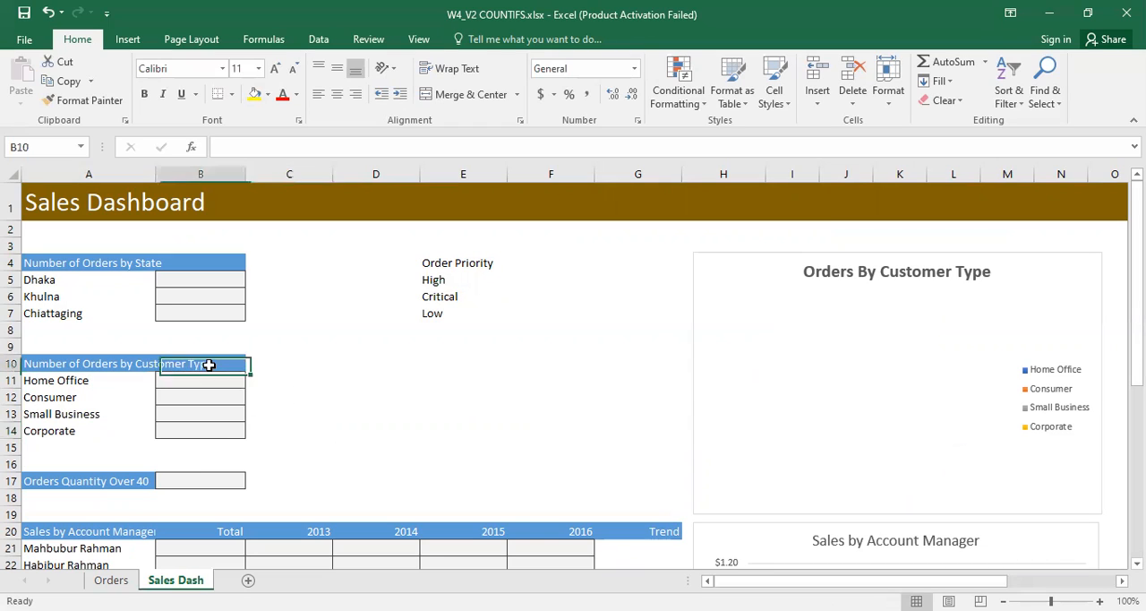
click(97, 378)
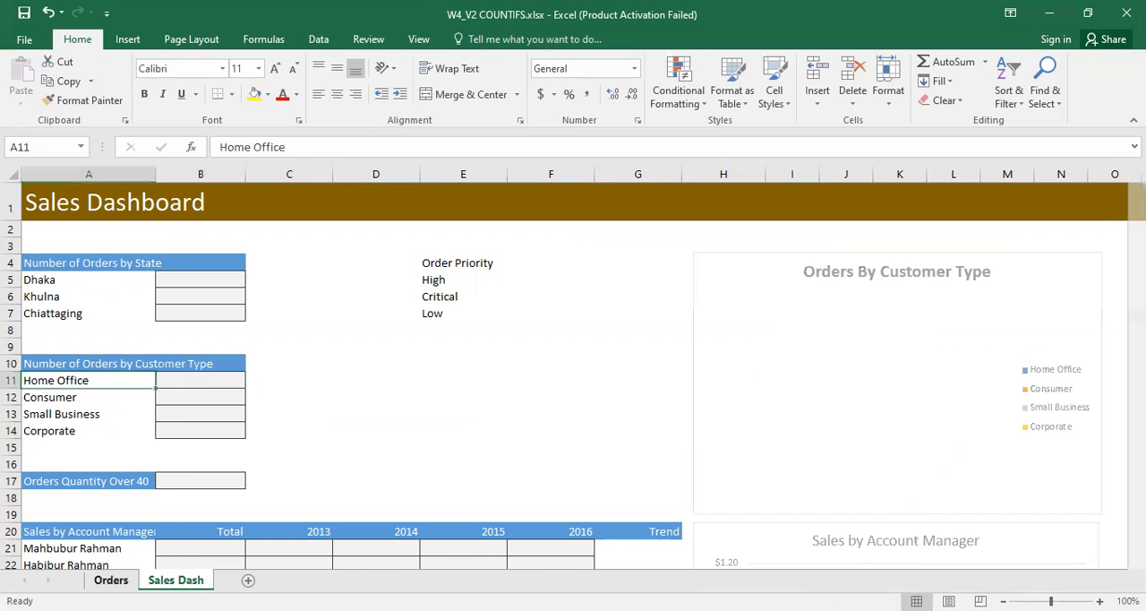
click(111, 579)
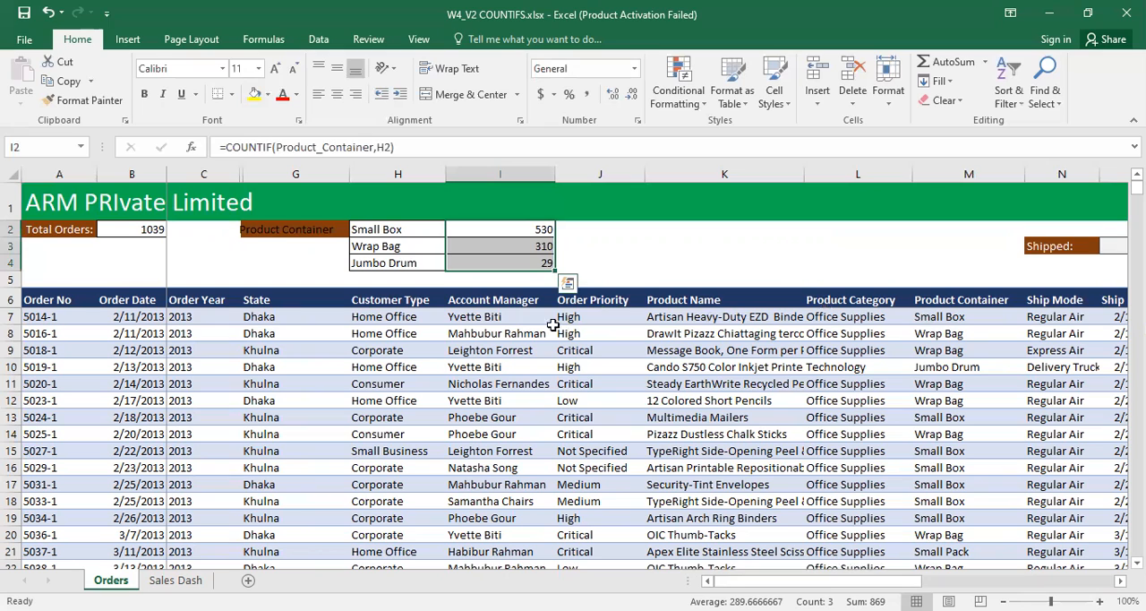
click(385, 297)
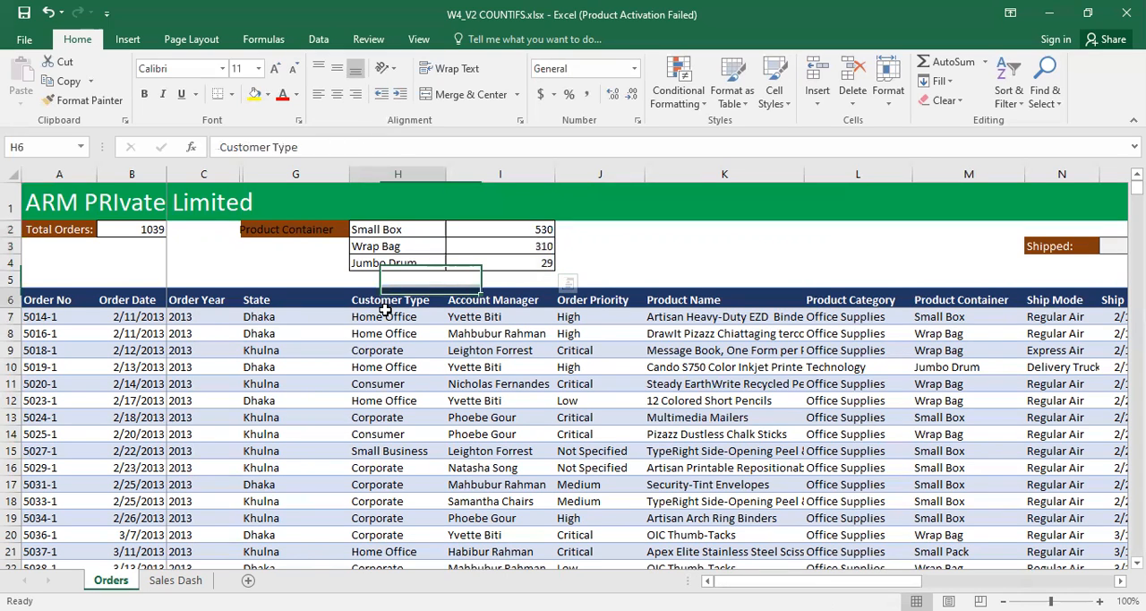
drag(385, 305, 376, 435)
Step: Examine the Home Office label and Order Priority list on Sales Dash against the Order Priority column on the Orders sheet
click(165, 579)
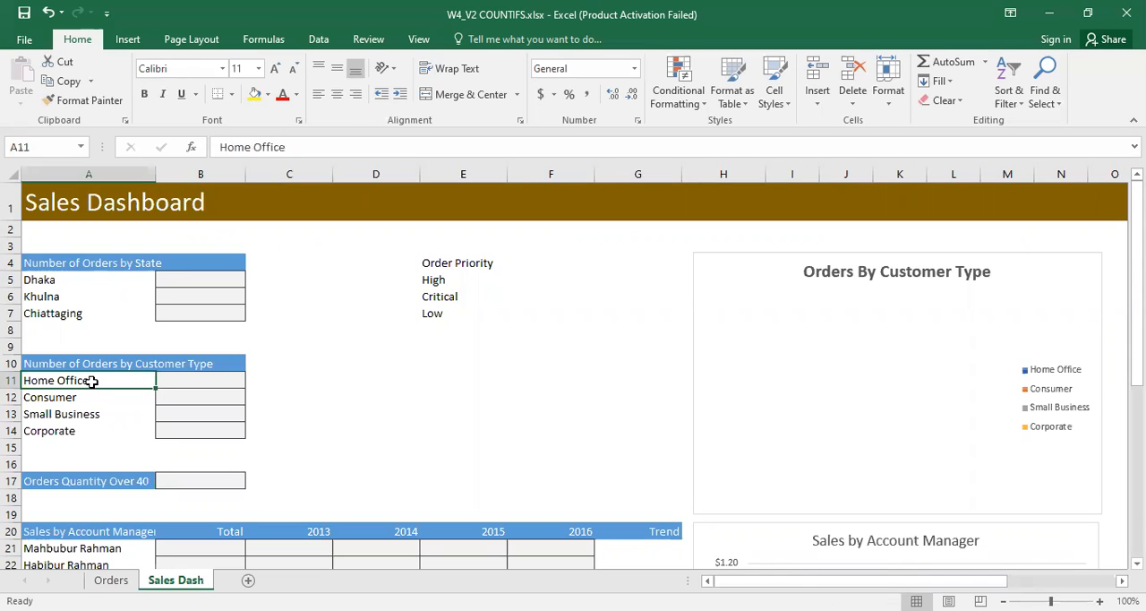
click(184, 377)
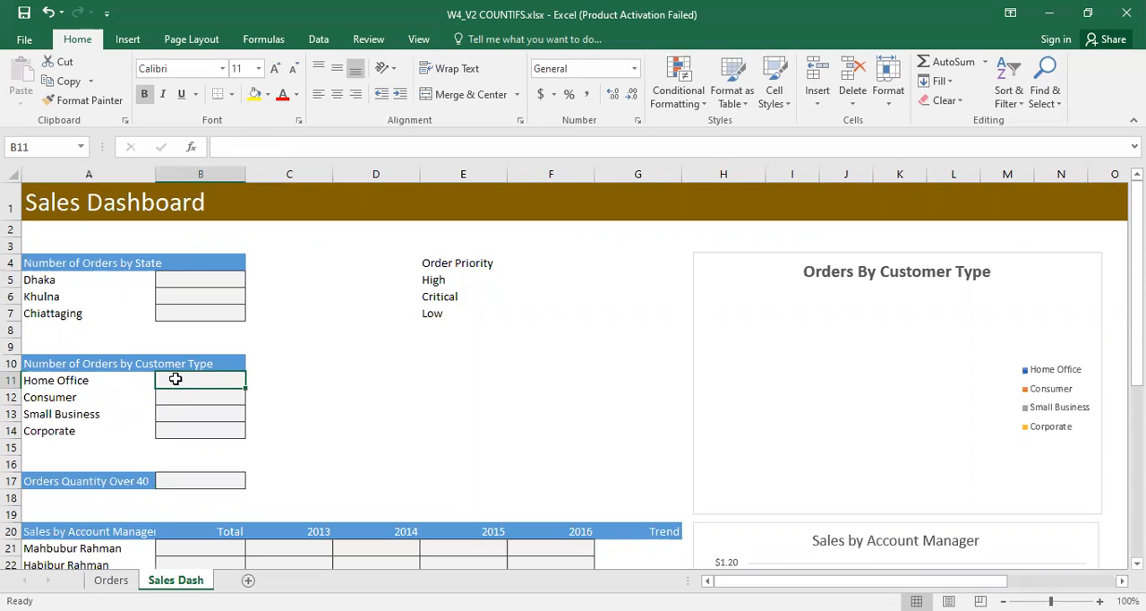
click(72, 379)
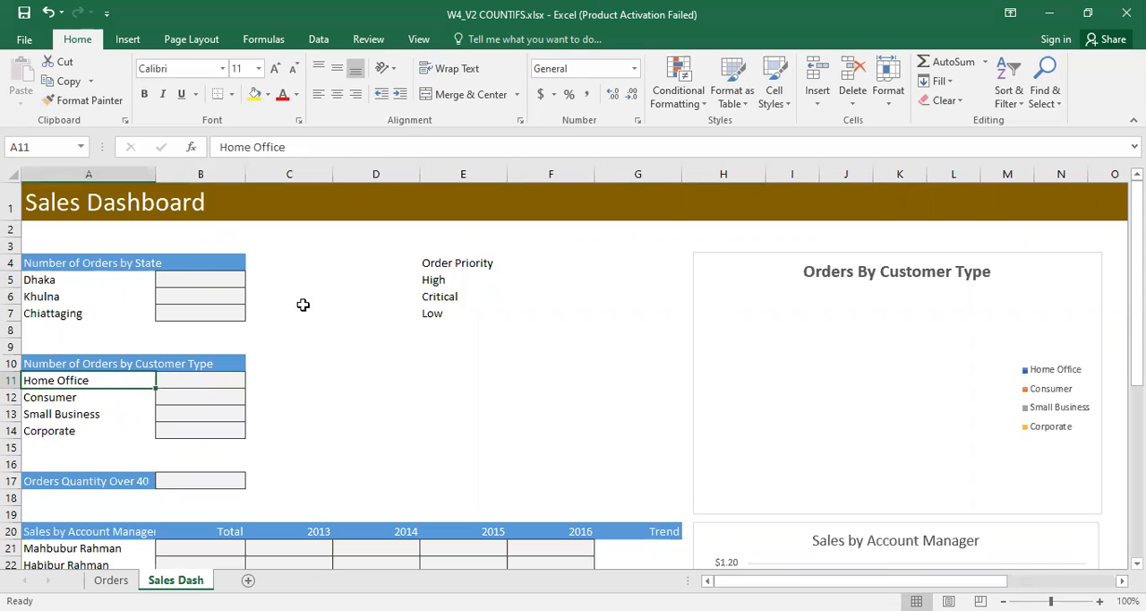
click(437, 281)
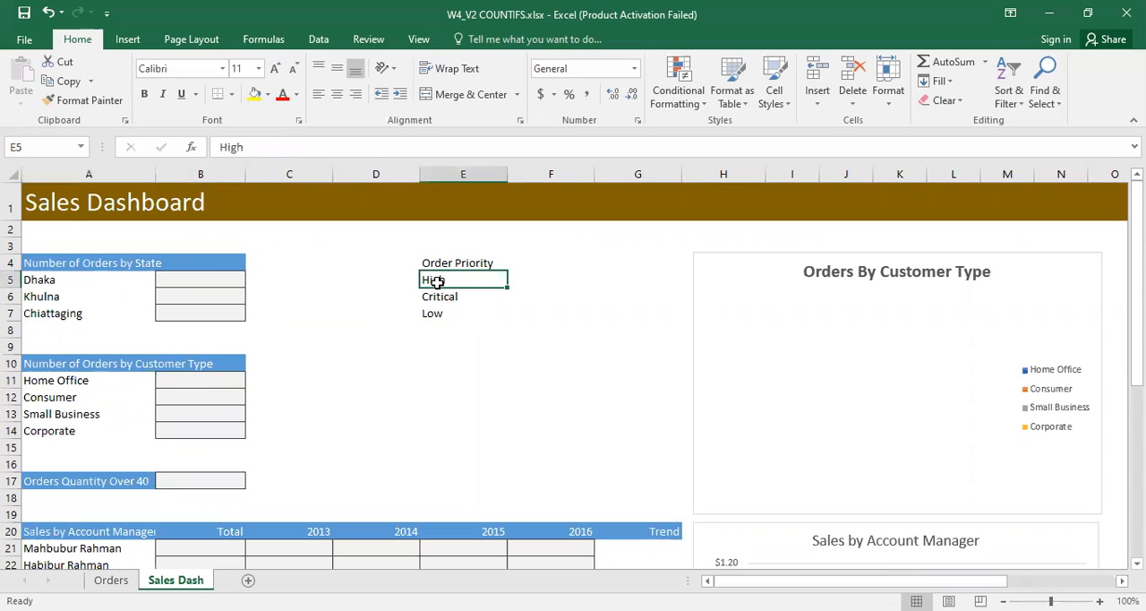
click(80, 381)
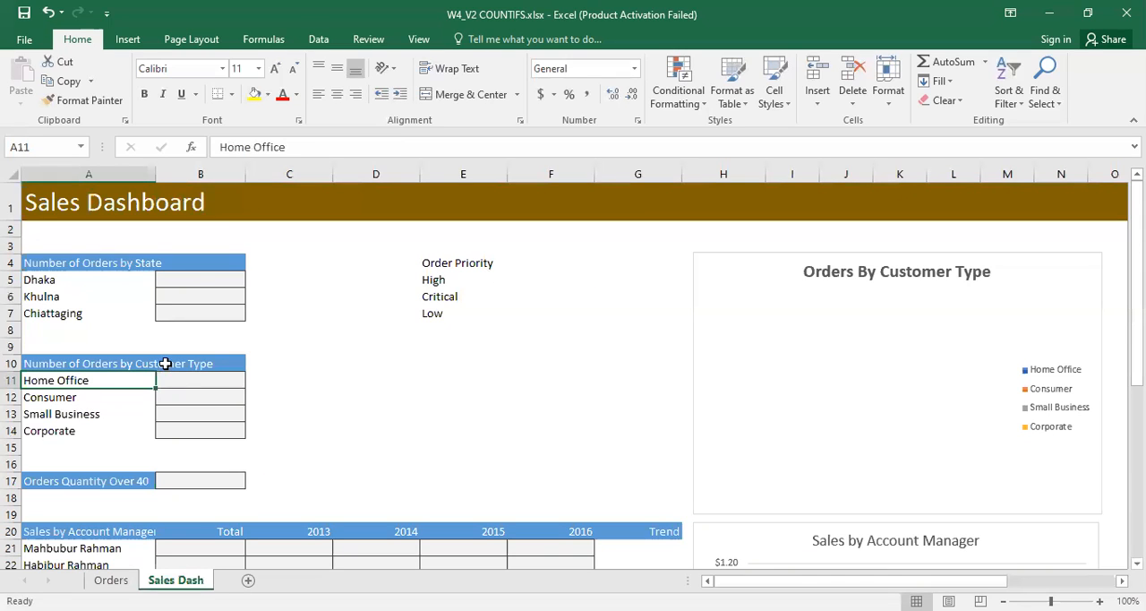
click(450, 269)
click(449, 284)
click(450, 310)
click(449, 281)
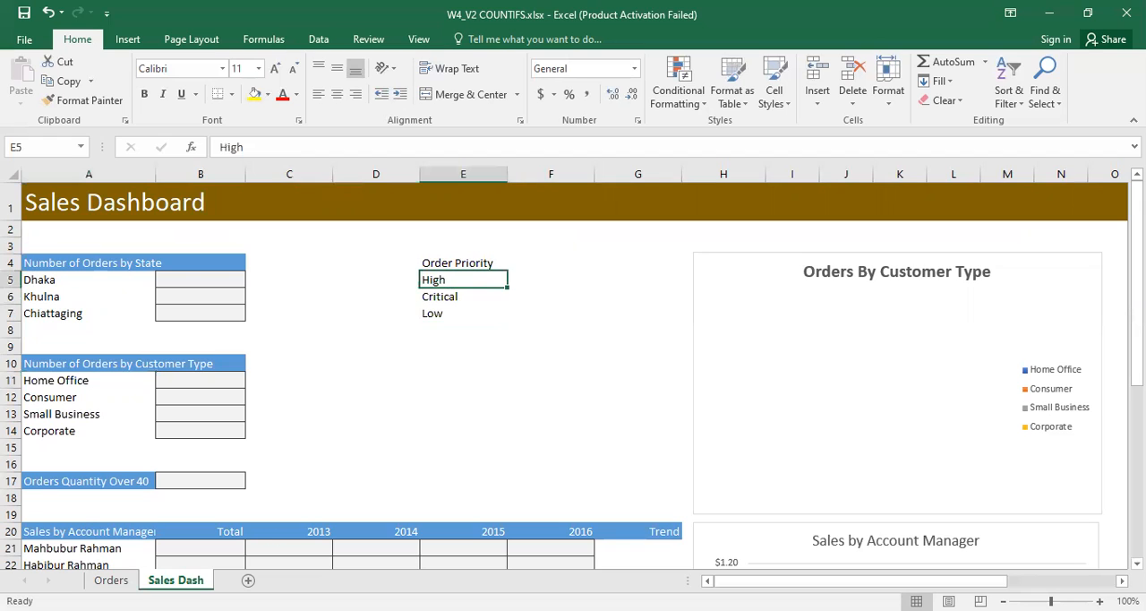
click(126, 581)
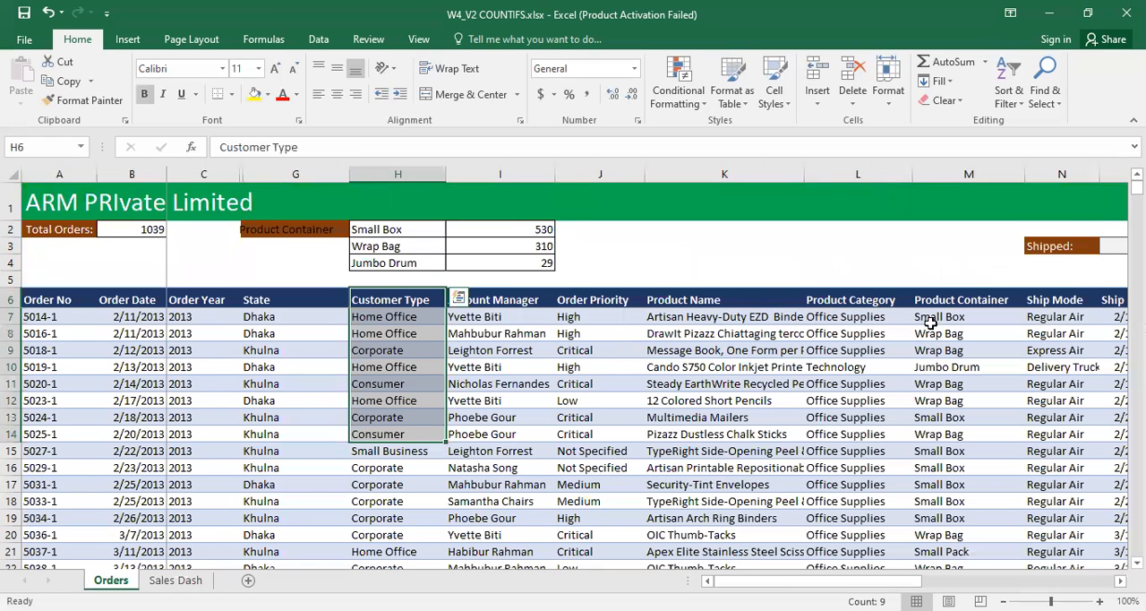
drag(597, 302, 588, 415)
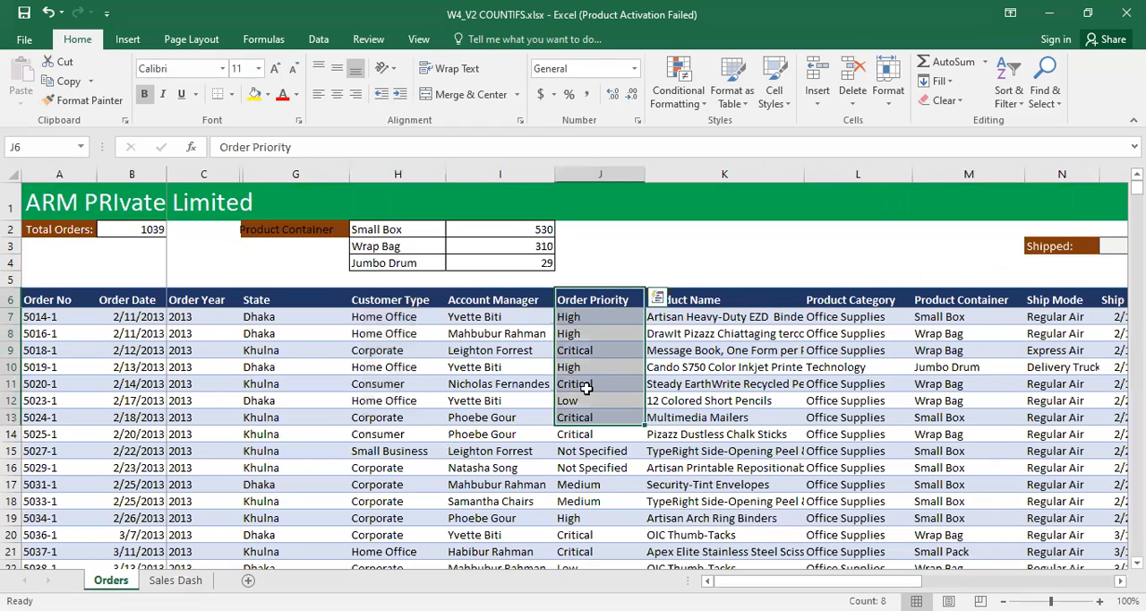
click(585, 388)
Step: On the Sales Dash sheet, begin a COUNTIFS formula in B11 with Customer_Type as the first criteria range and A11 as its criterion
click(165, 581)
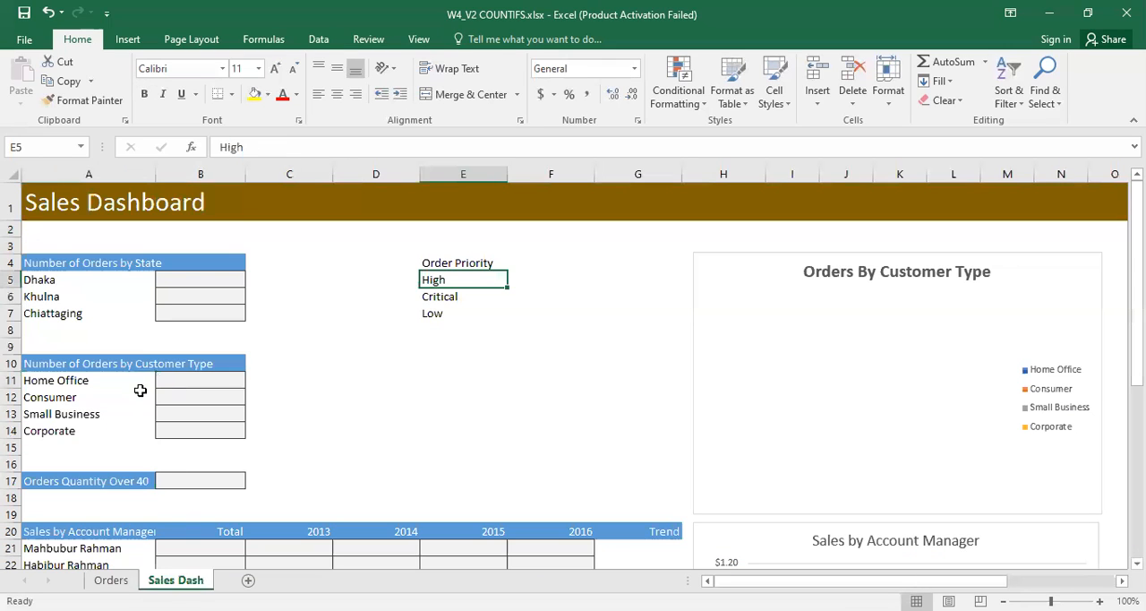
click(192, 384)
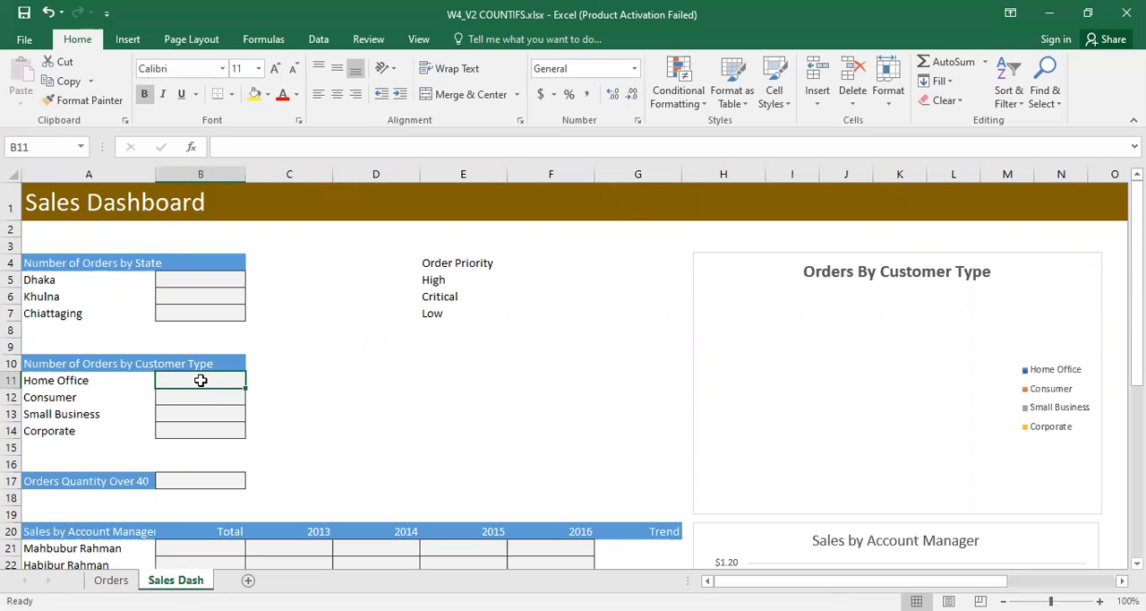
text(=c)
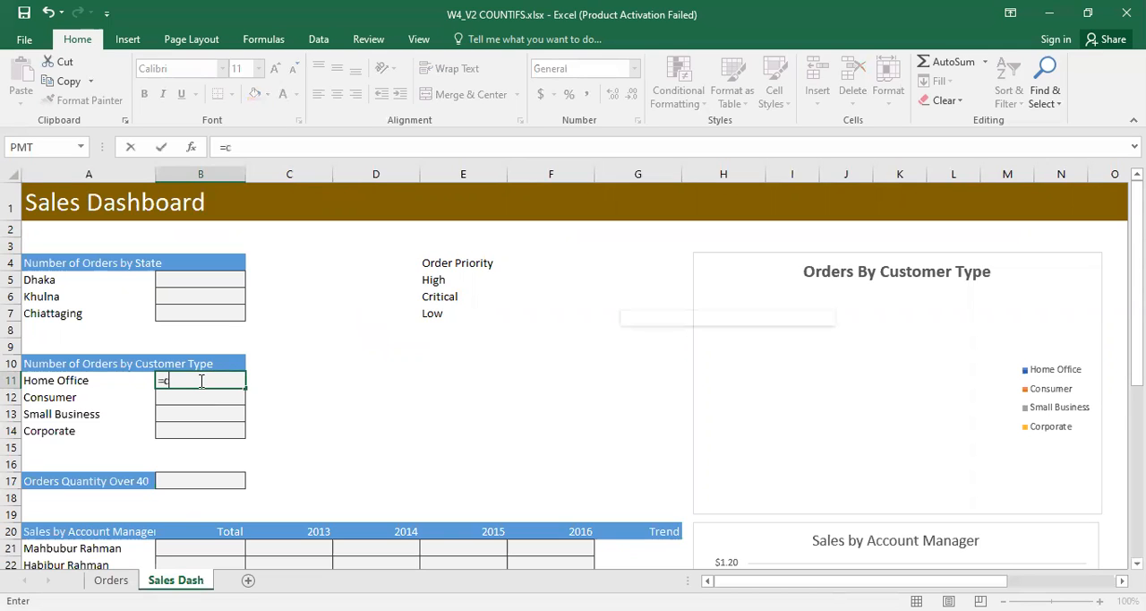
text(ou)
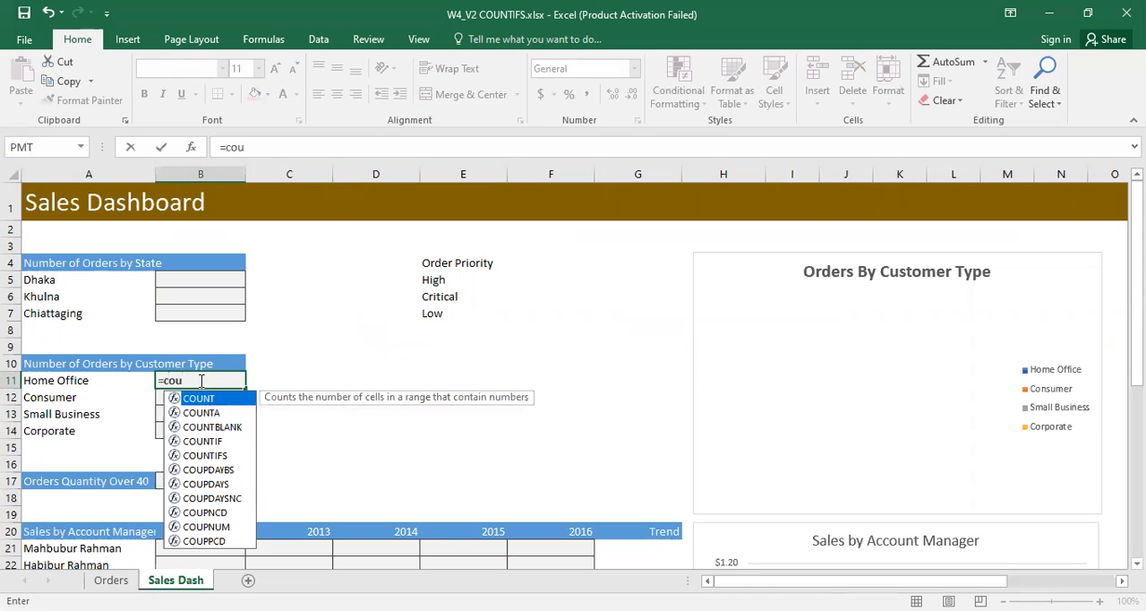
key(Down)
key(Down)
key(Down)
key(Down)
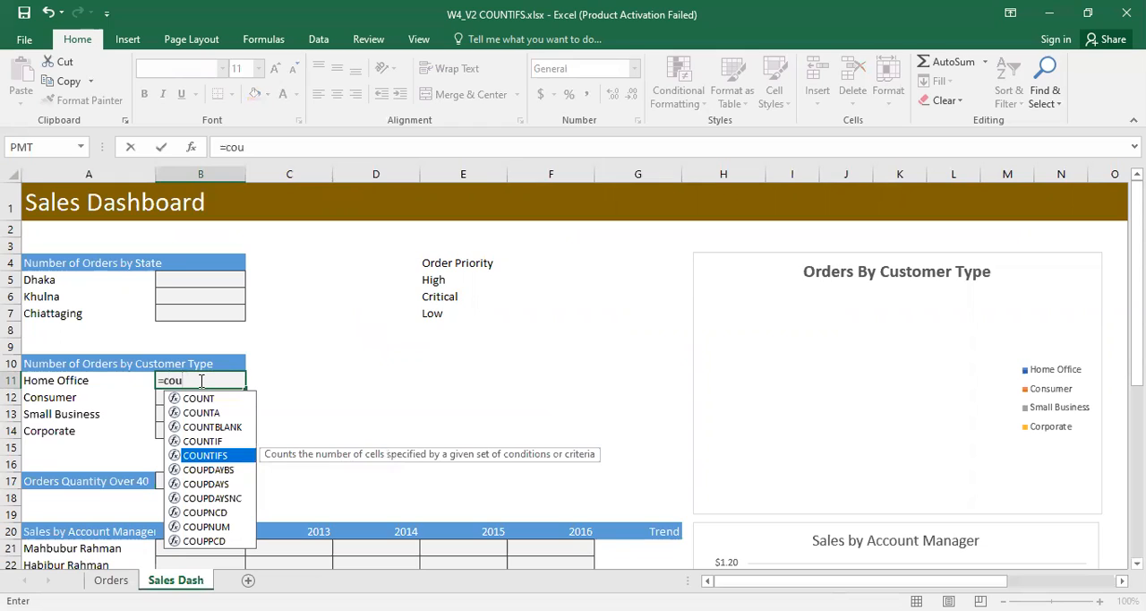
key(Tab)
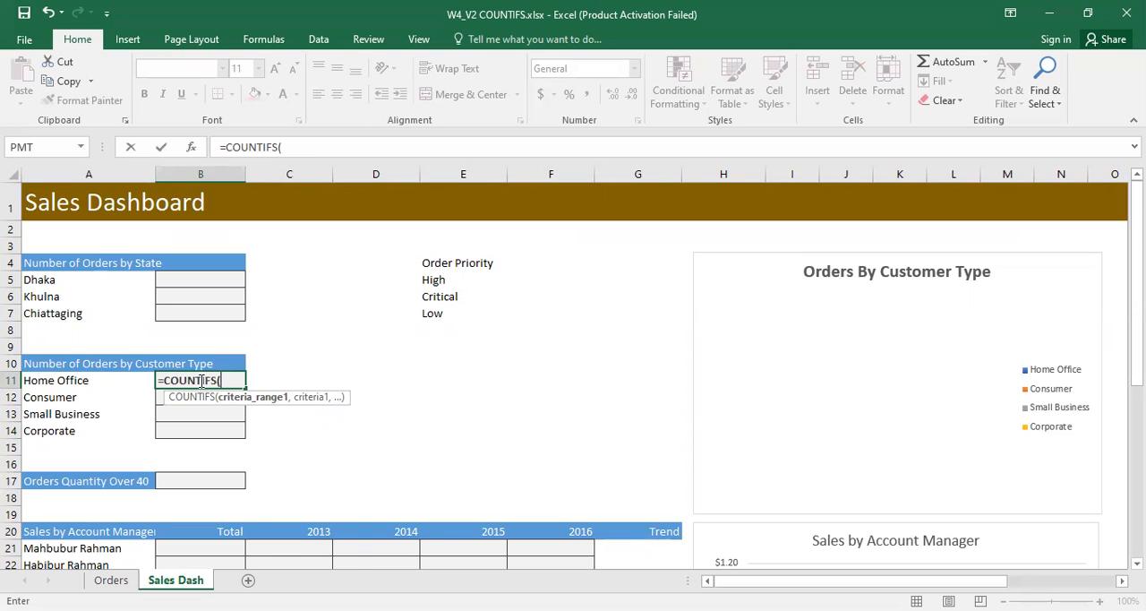
text(cu)
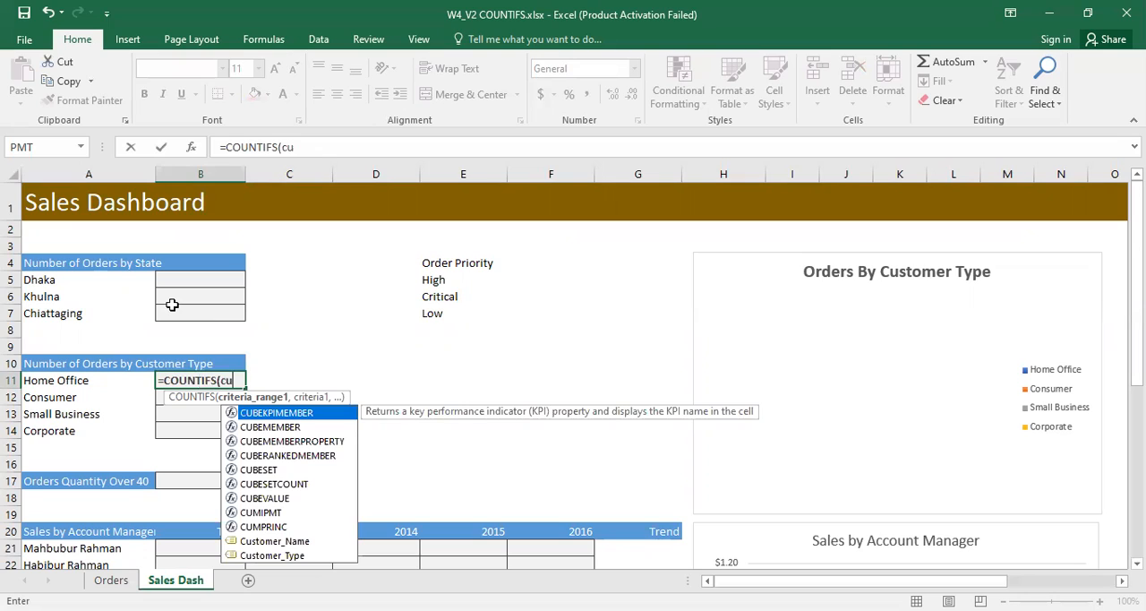
text(s)
key(Down)
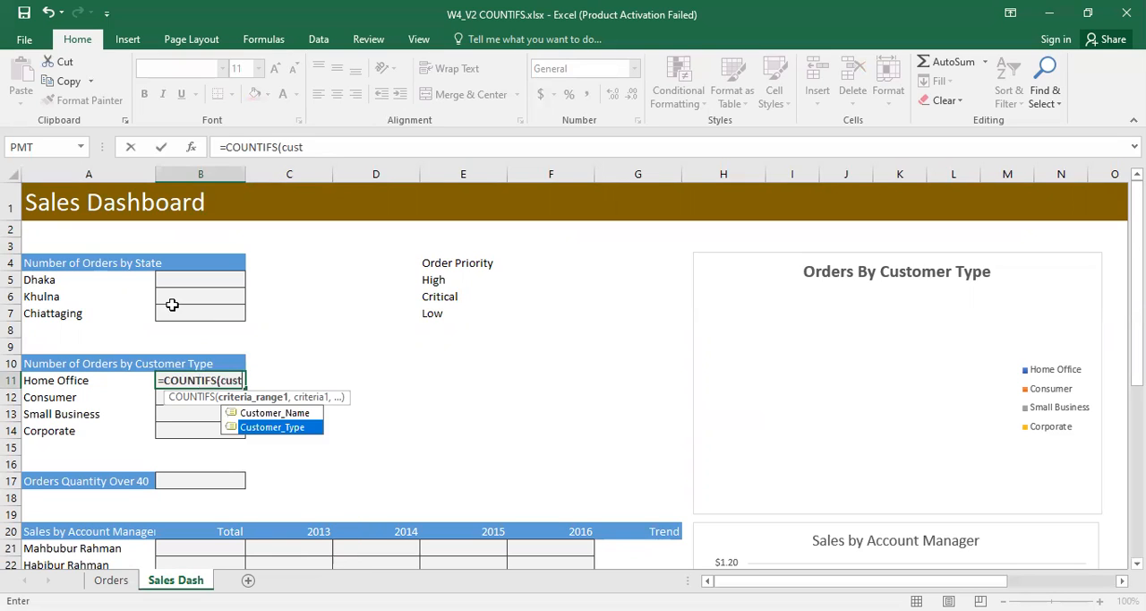
key(Tab)
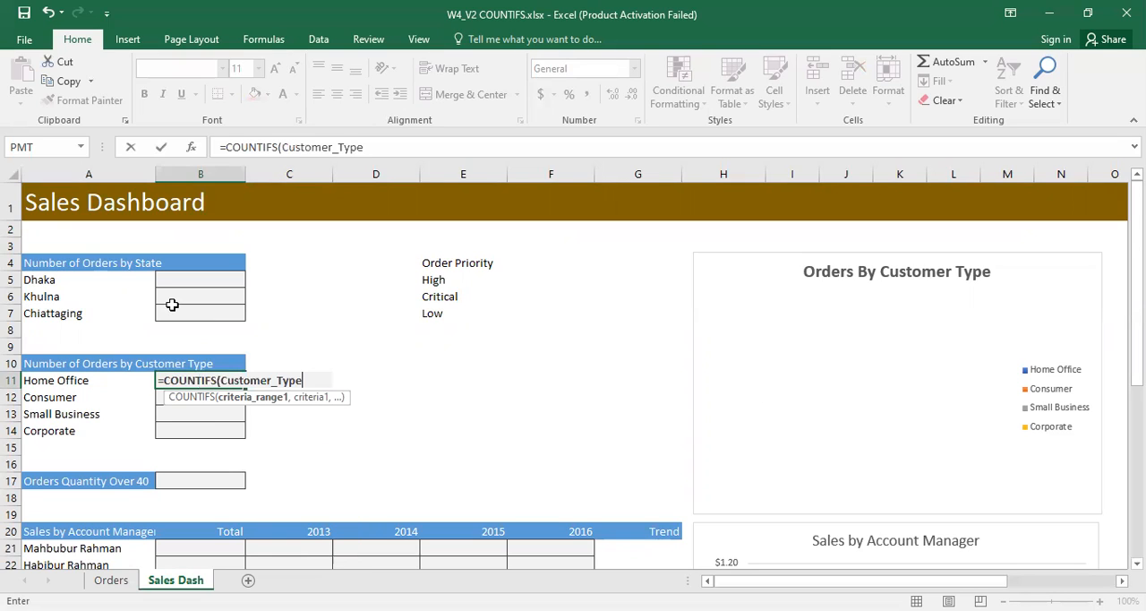
text(,)
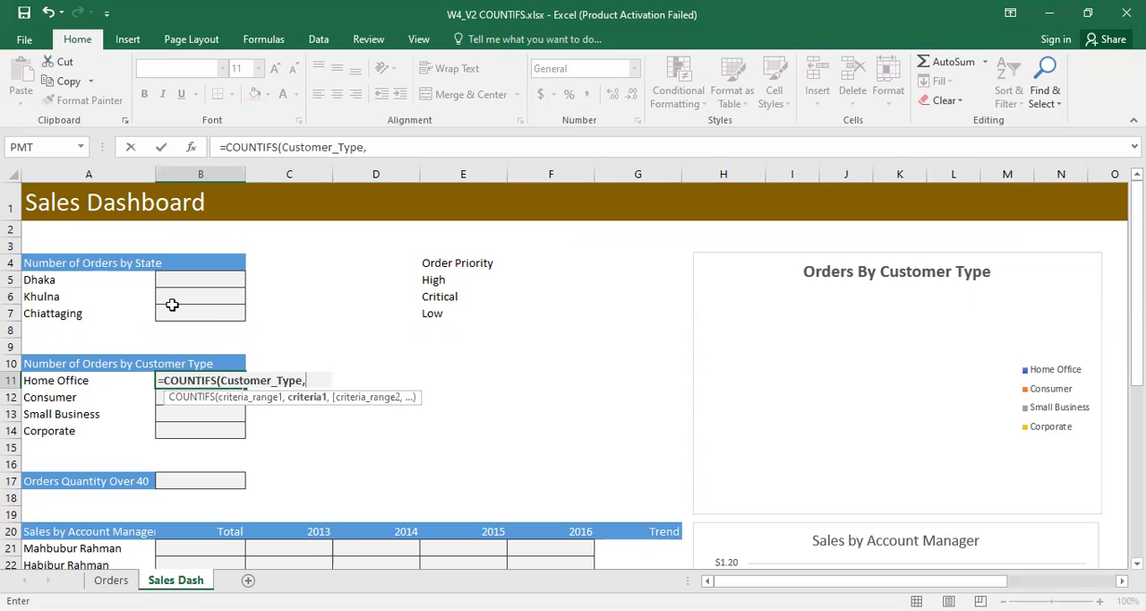
click(71, 381)
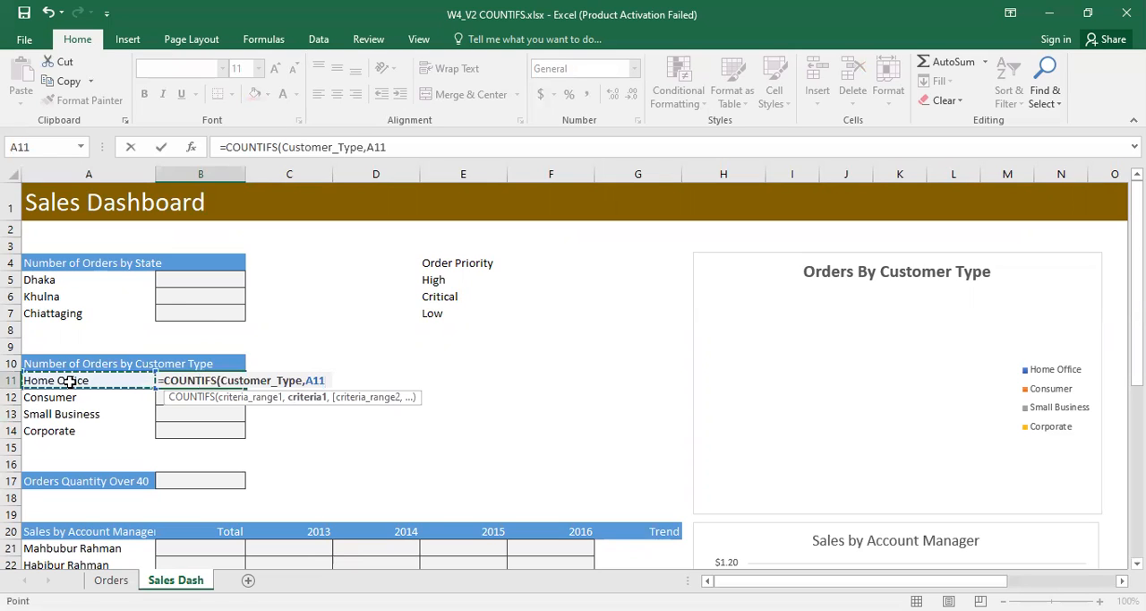
Step: Complete the B11 COUNTIFS formula with Order_Priority as the second criteria range and the High cell E5 as its criterion
text(,)
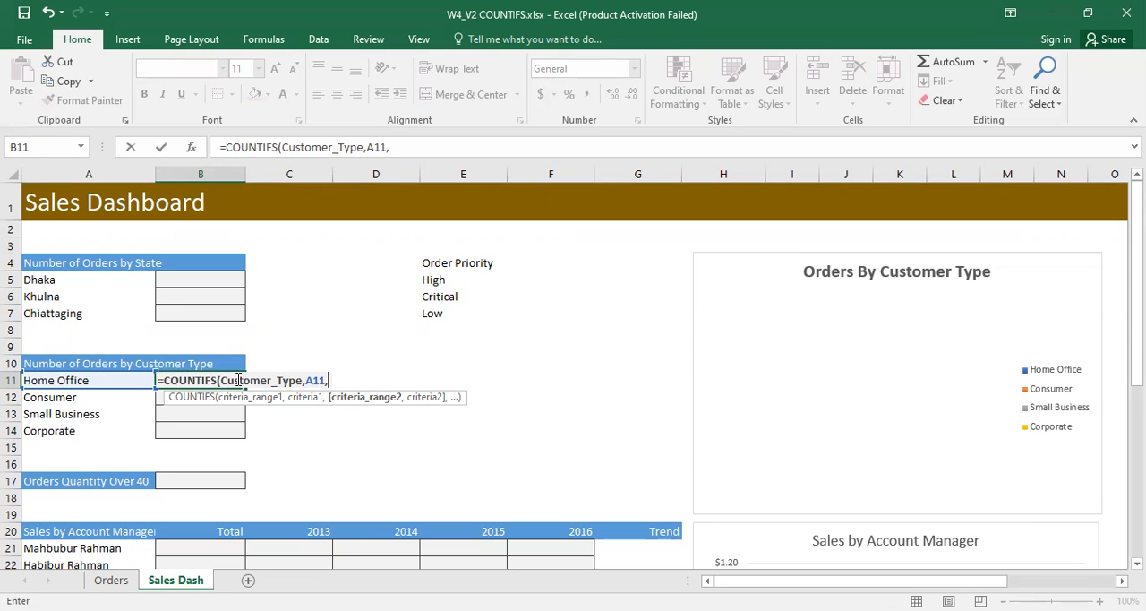
text(or)
key(Down)
key(Down)
key(Down)
key(Down)
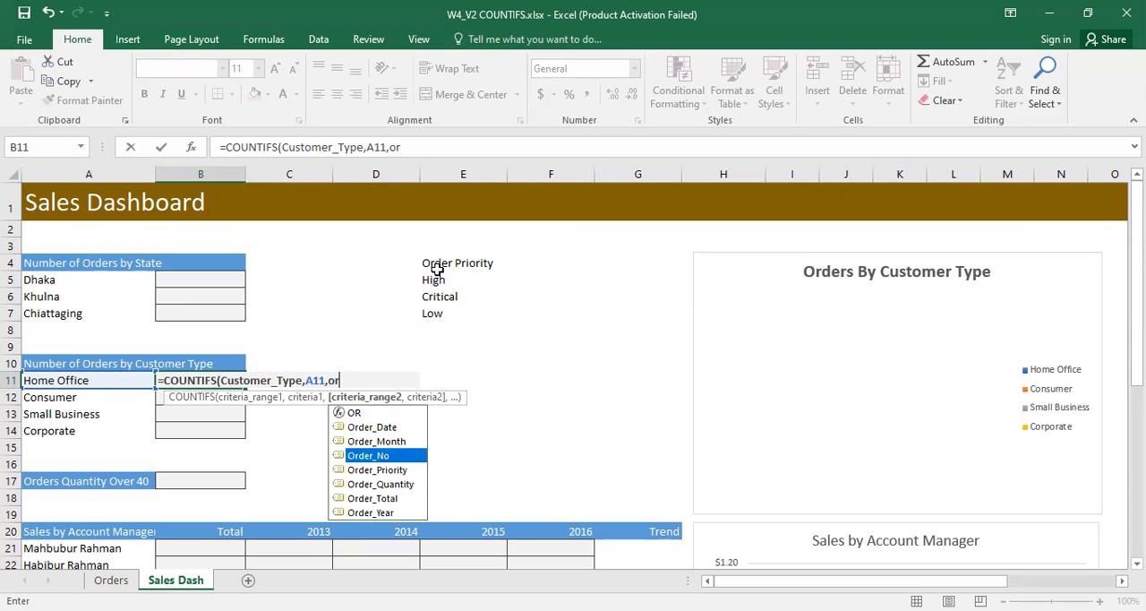
key(Tab)
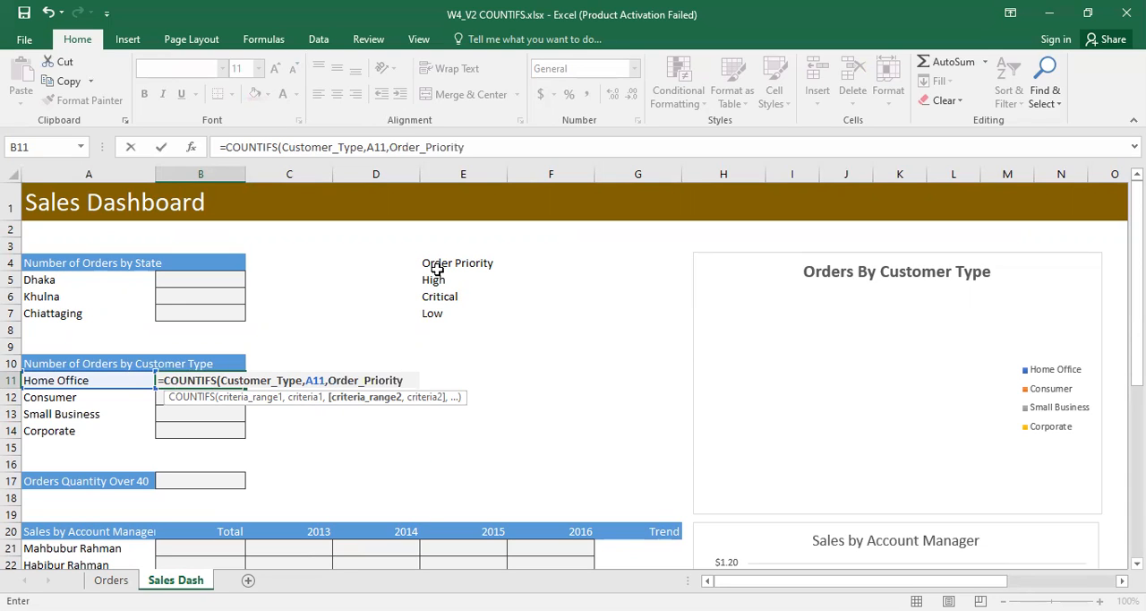
text(,)
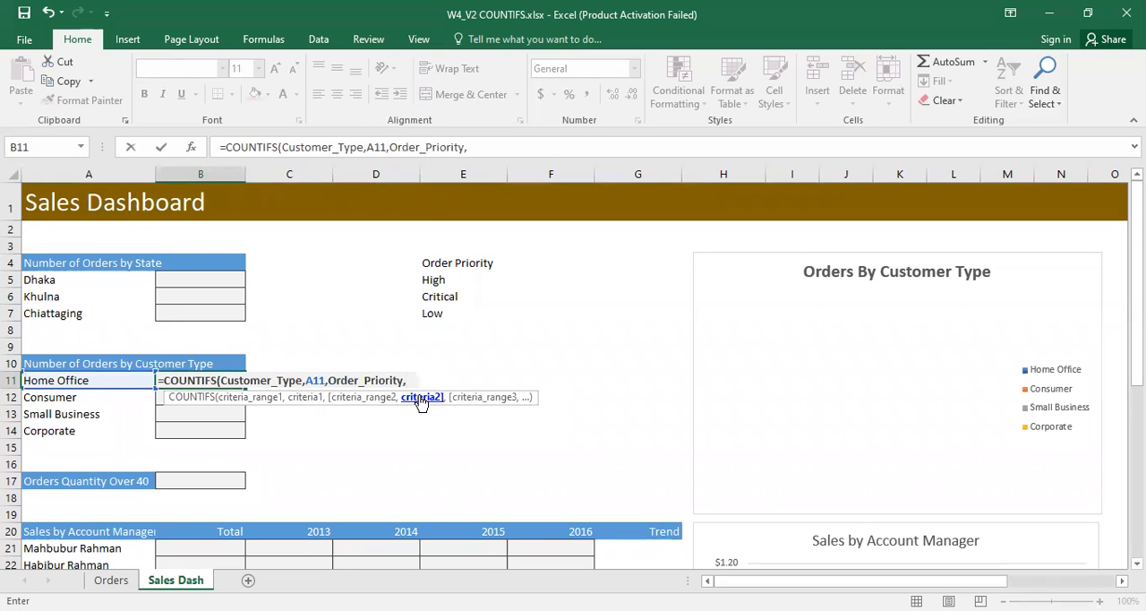
click(433, 279)
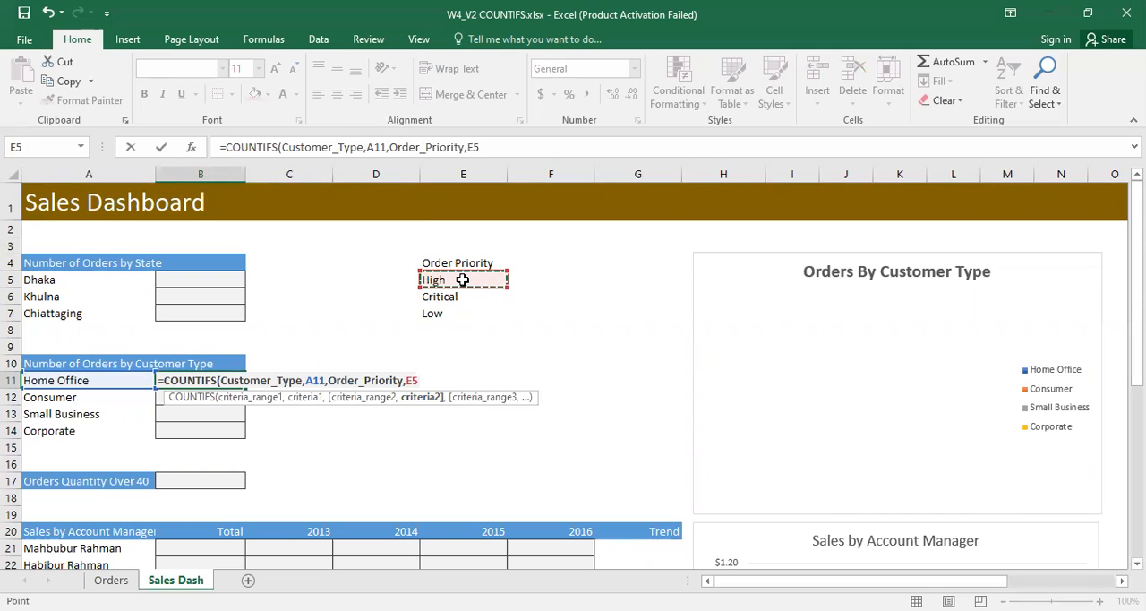
text())
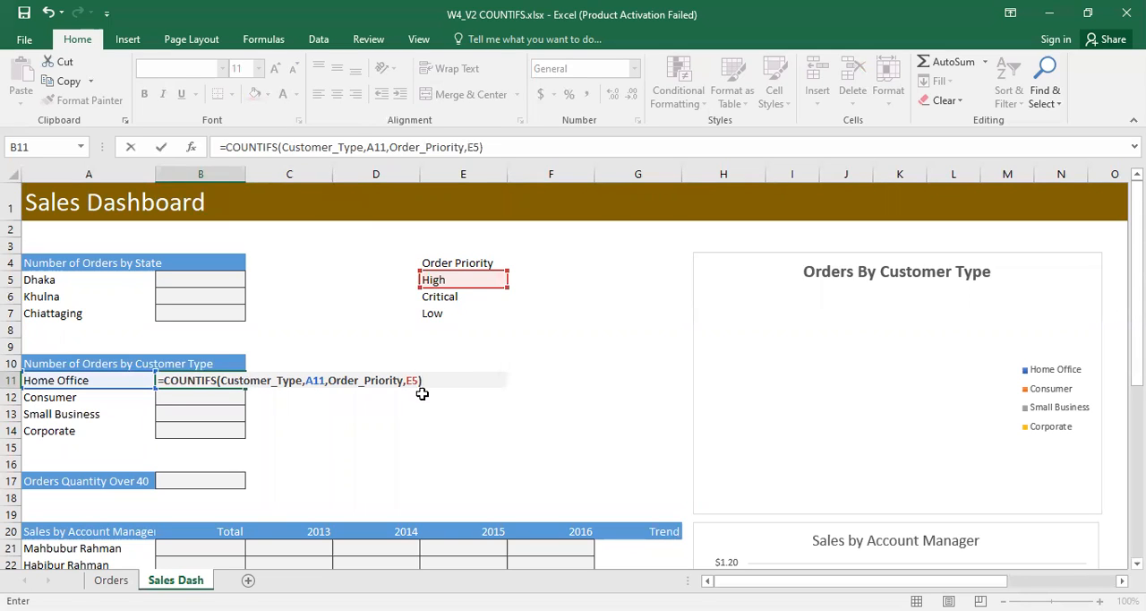
click(422, 393)
click(400, 377)
double_click(400, 376)
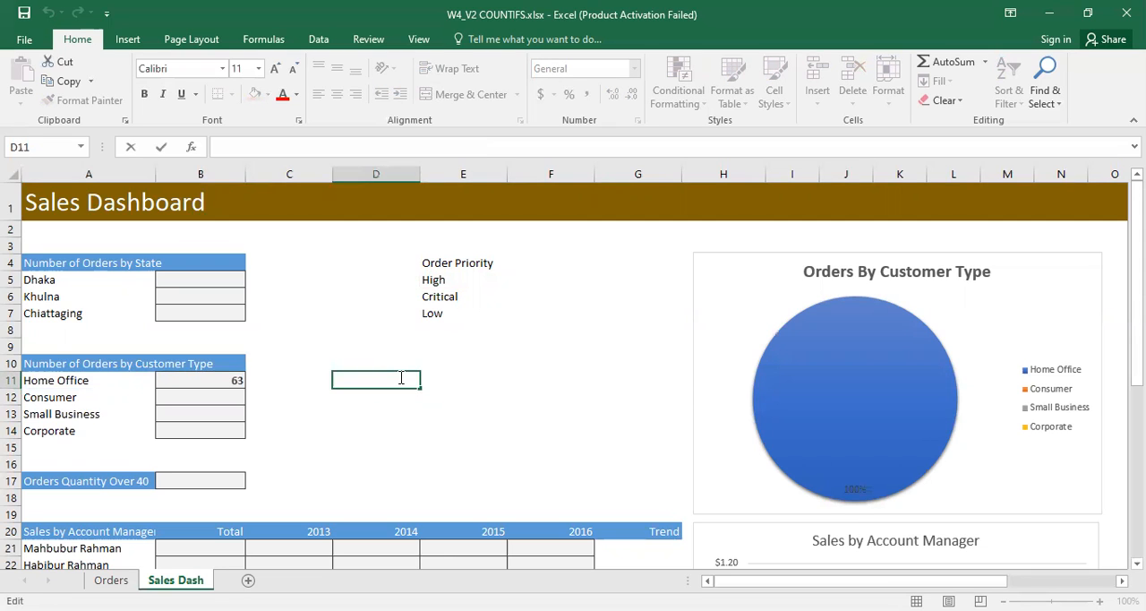
Step: Review the COUNTIFS formula in B11 and its Home Office and High criteria cells, and return to the Orders sheet
click(228, 385)
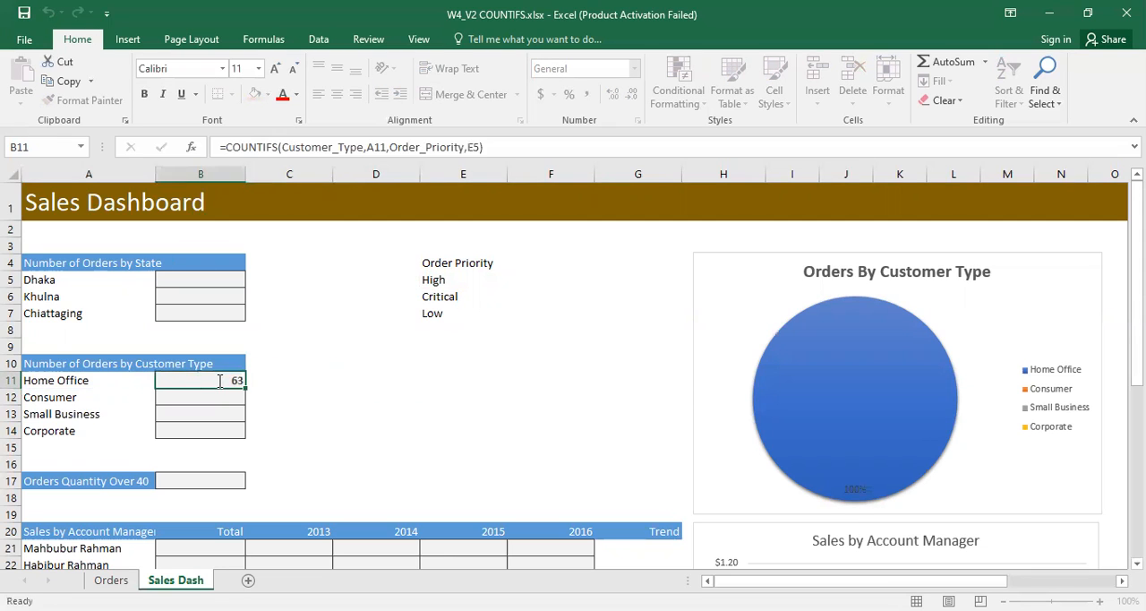
double_click(224, 381)
click(417, 380)
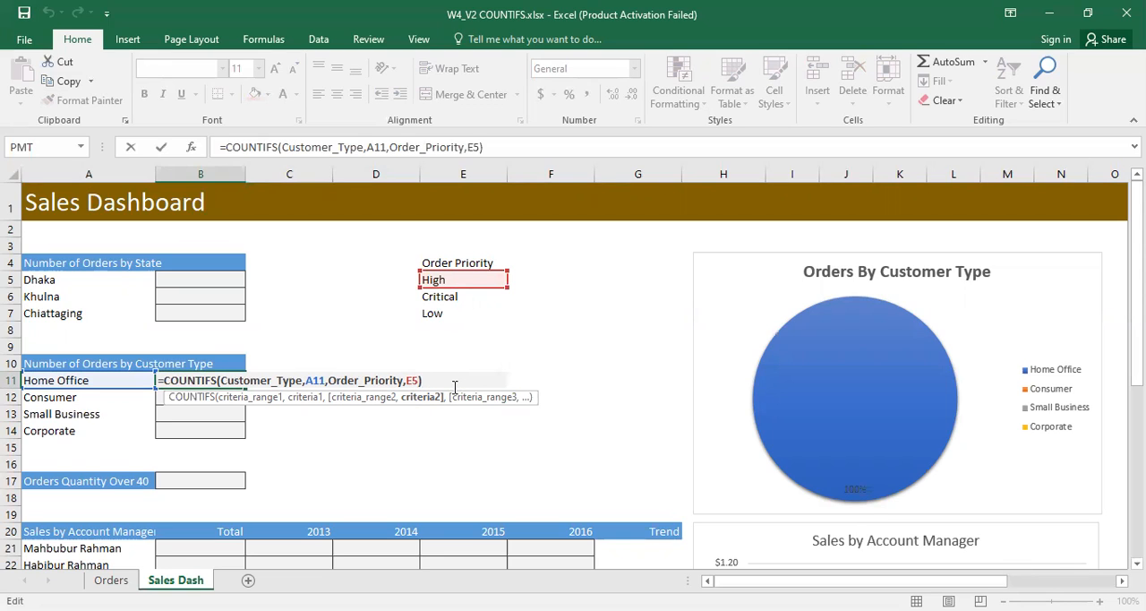
key(Return)
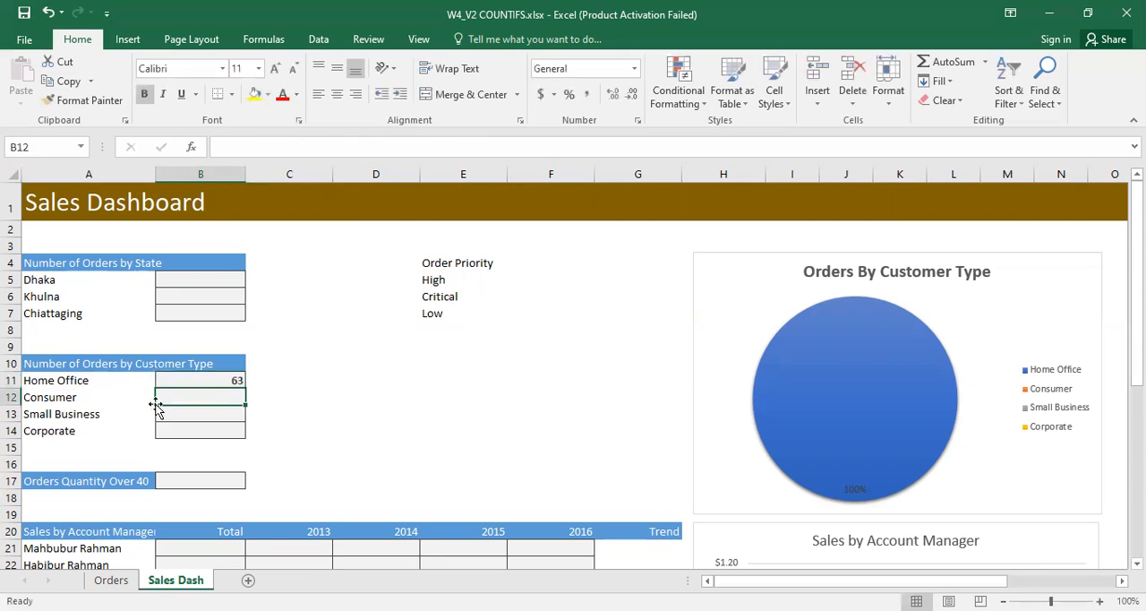
click(217, 381)
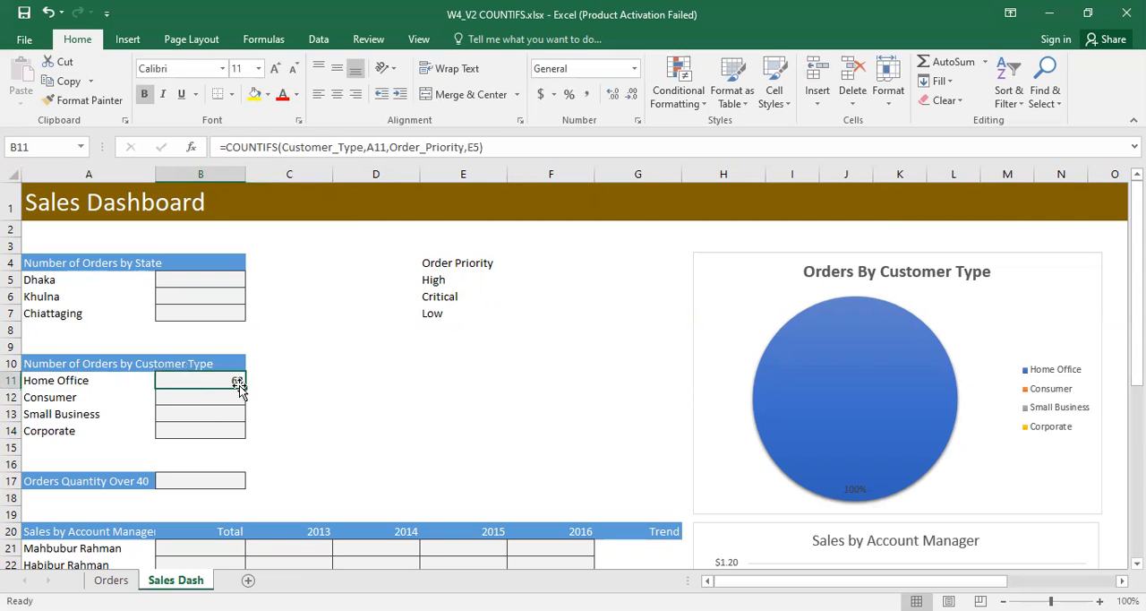
click(103, 380)
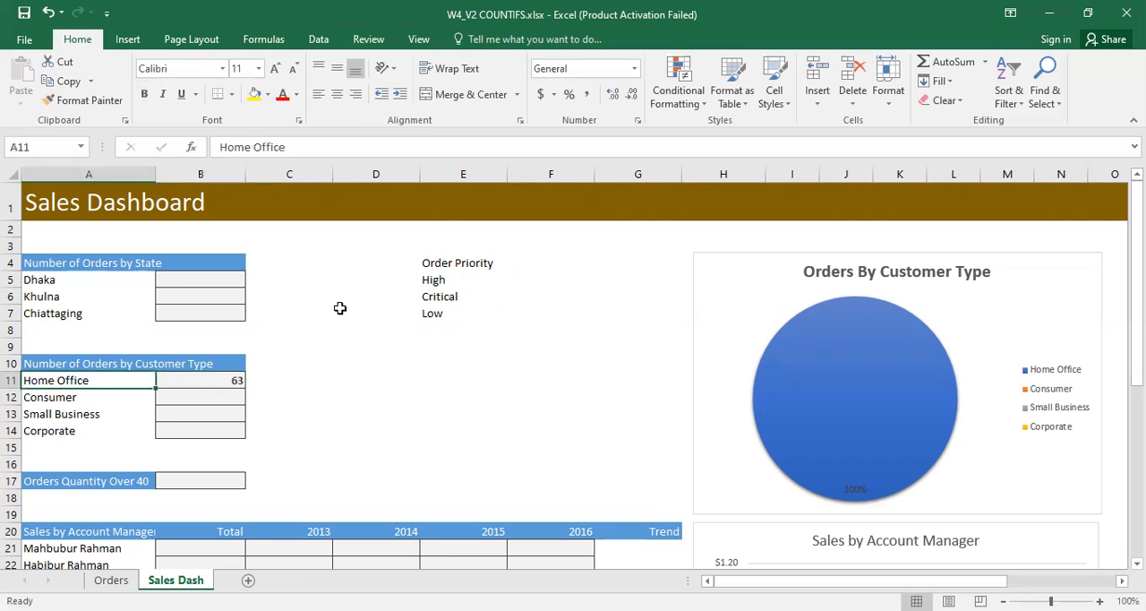
click(448, 281)
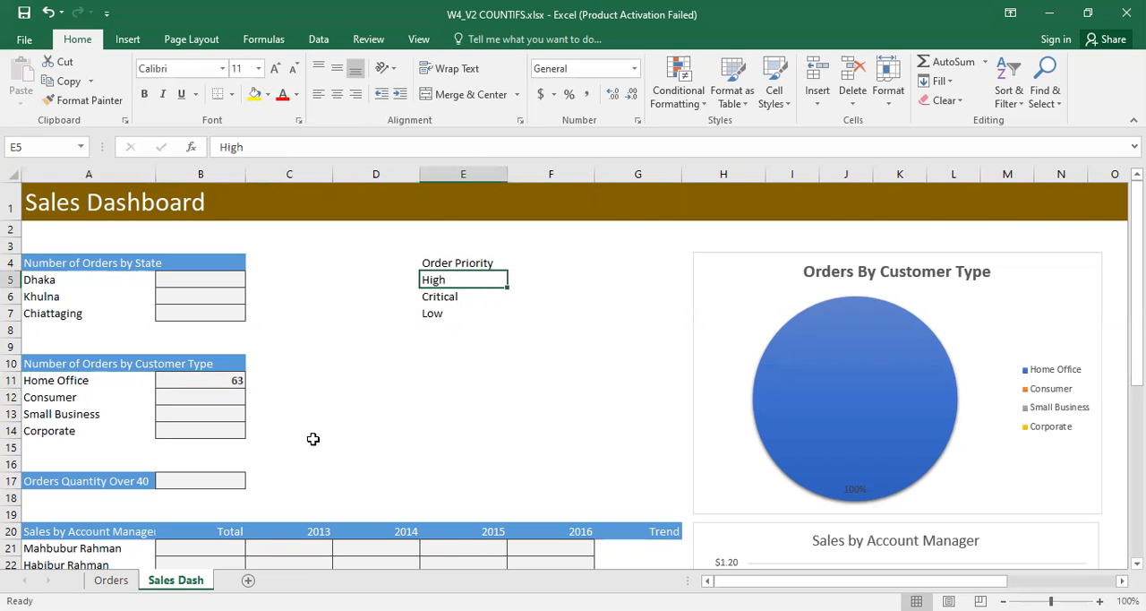
click(111, 579)
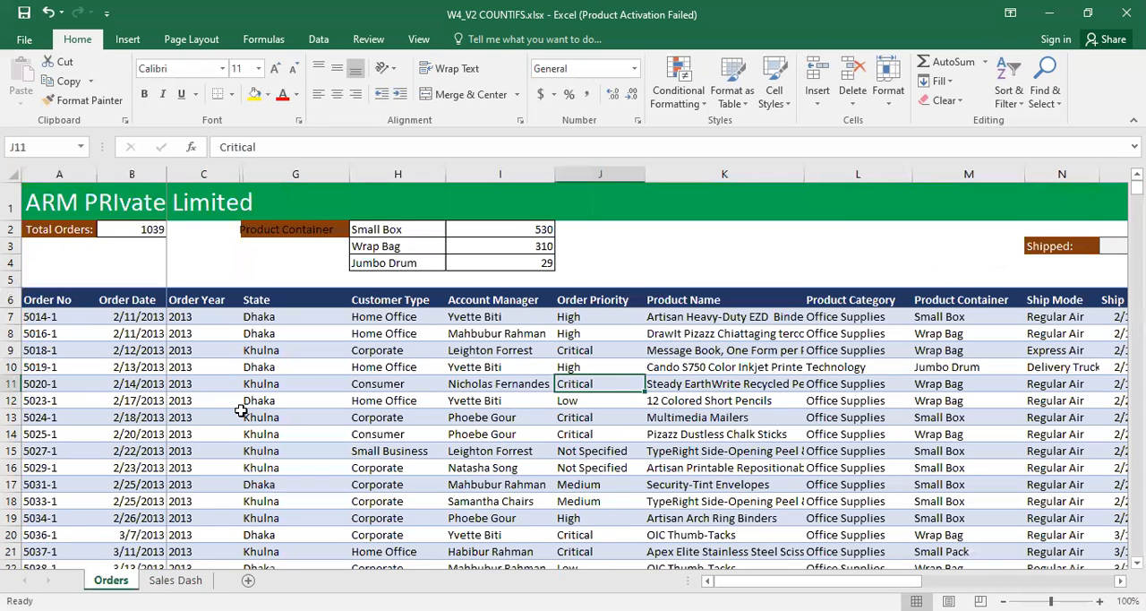